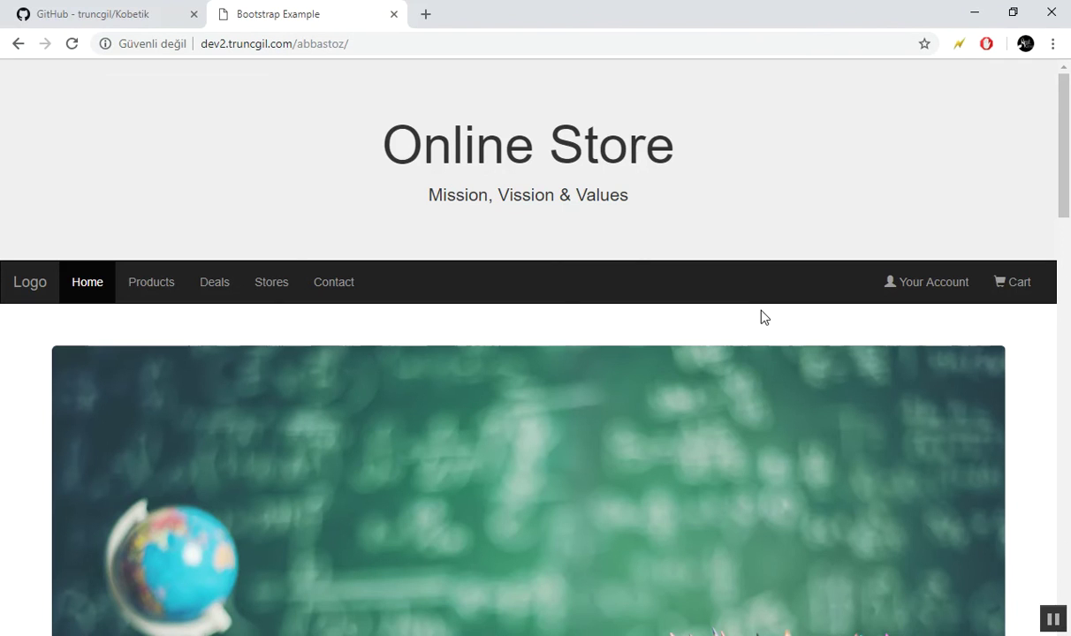
Search the web for phpmyadmin in a new browser tab and open the official phpMyAdmin website.
{"action": "left_click", "coordinate": [438, 11]}
{"action": "type", "text": "php"}
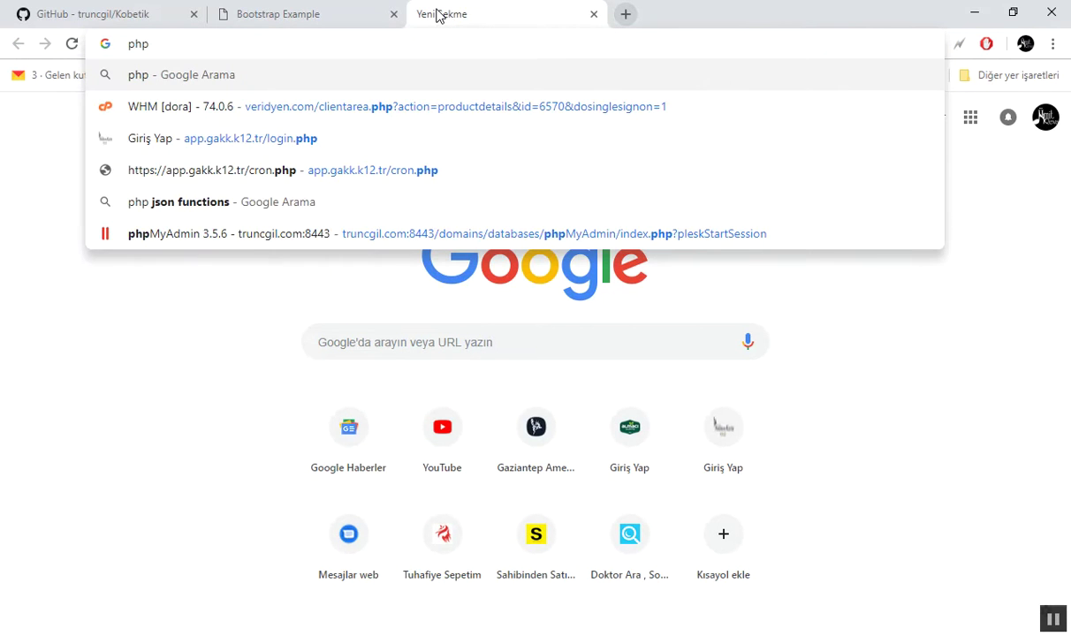
{"action": "type", "text": "myadmin"}
{"action": "key", "text": "Return"}
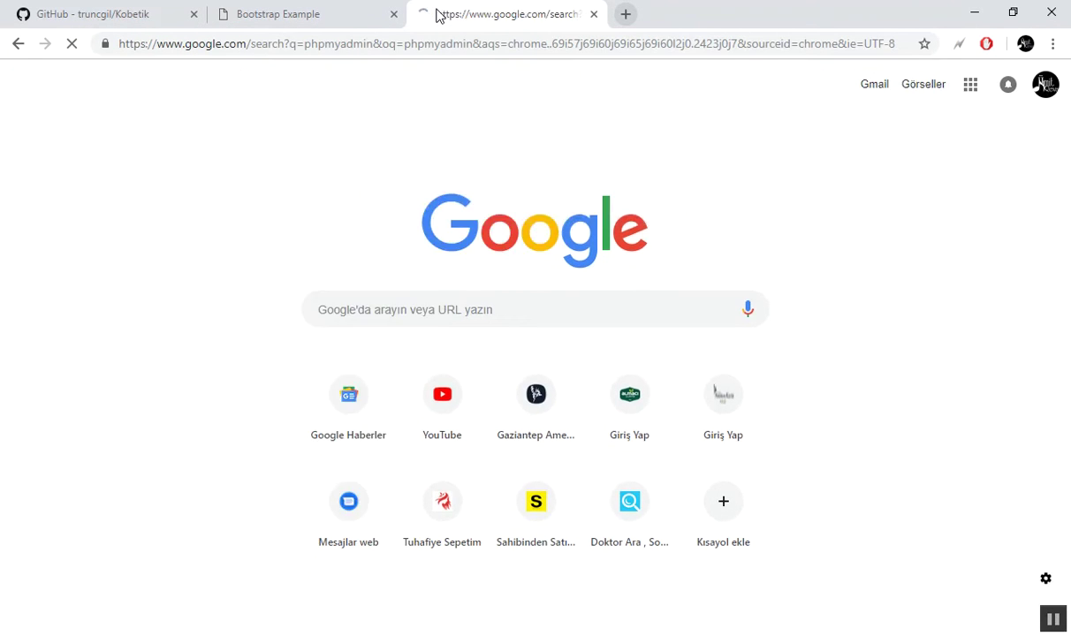
{"action": "left_click", "coordinate": [185, 235]}
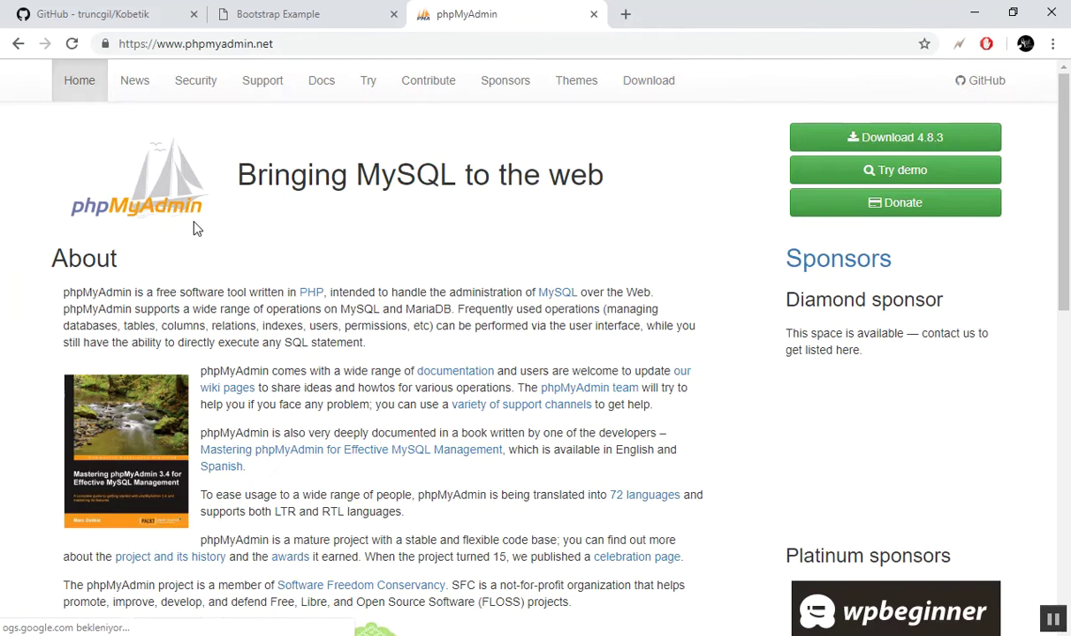
Download phpMyAdmin 4.8.3 from the website and dismiss the thank-you message.
{"action": "left_click", "coordinate": [888, 142]}
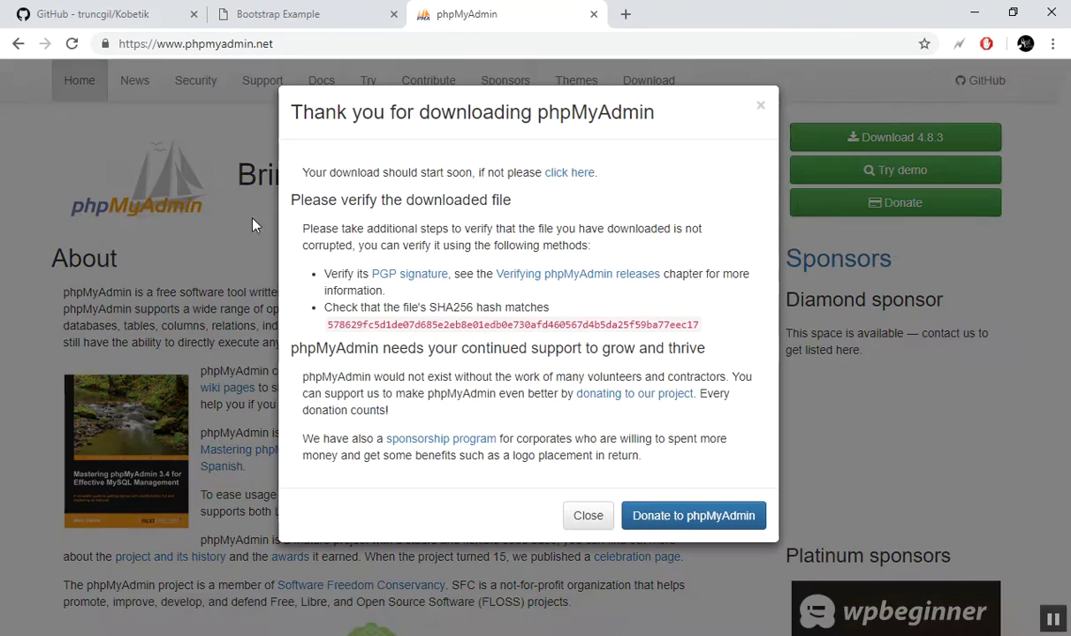
{"action": "left_click", "coordinate": [579, 516]}
{"action": "left_click_drag", "start_coordinate": [182, 44], "coordinate": [363, 64]}
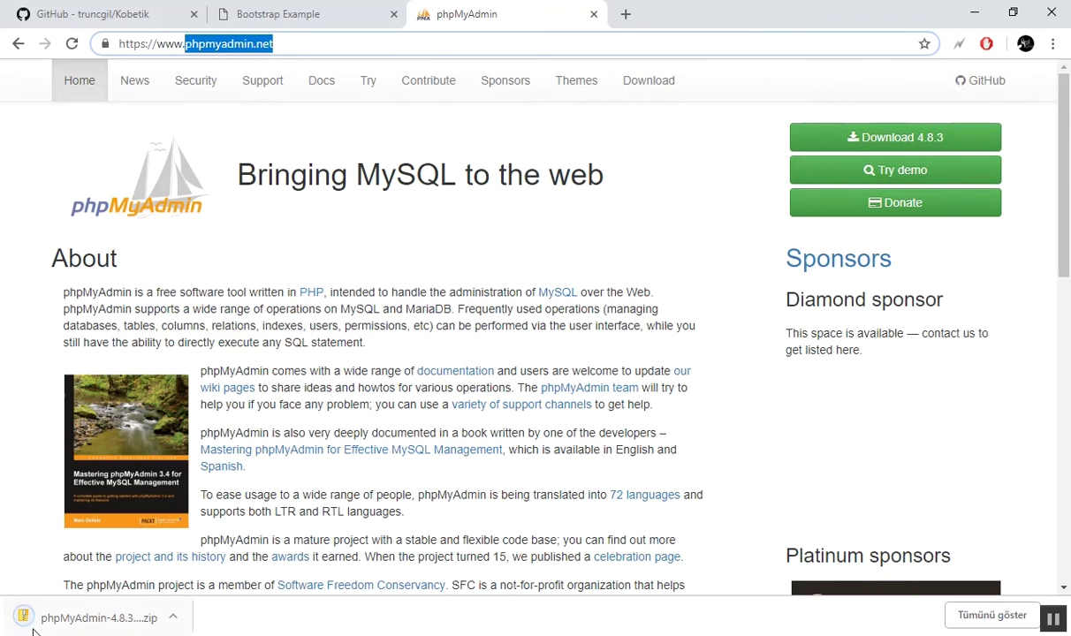
Open the downloaded phpMyAdmin archive to view its contents, close it, and show the file in its download folder.
{"action": "left_click", "coordinate": [62, 625]}
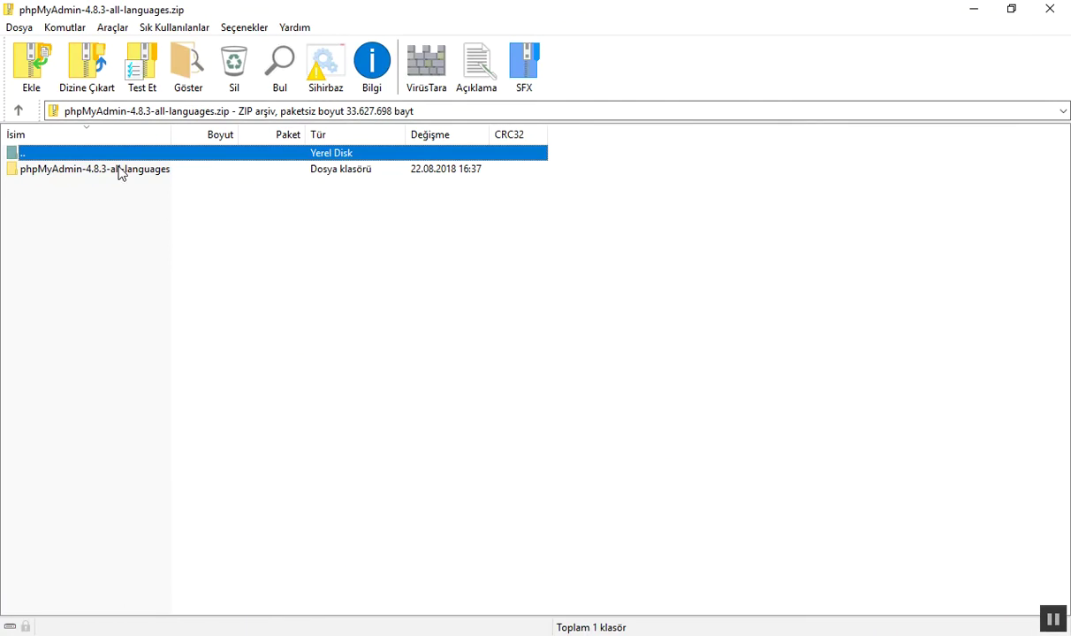
{"action": "left_click", "coordinate": [1050, 8]}
{"action": "left_click", "coordinate": [173, 616]}
{"action": "left_click", "coordinate": [228, 562]}
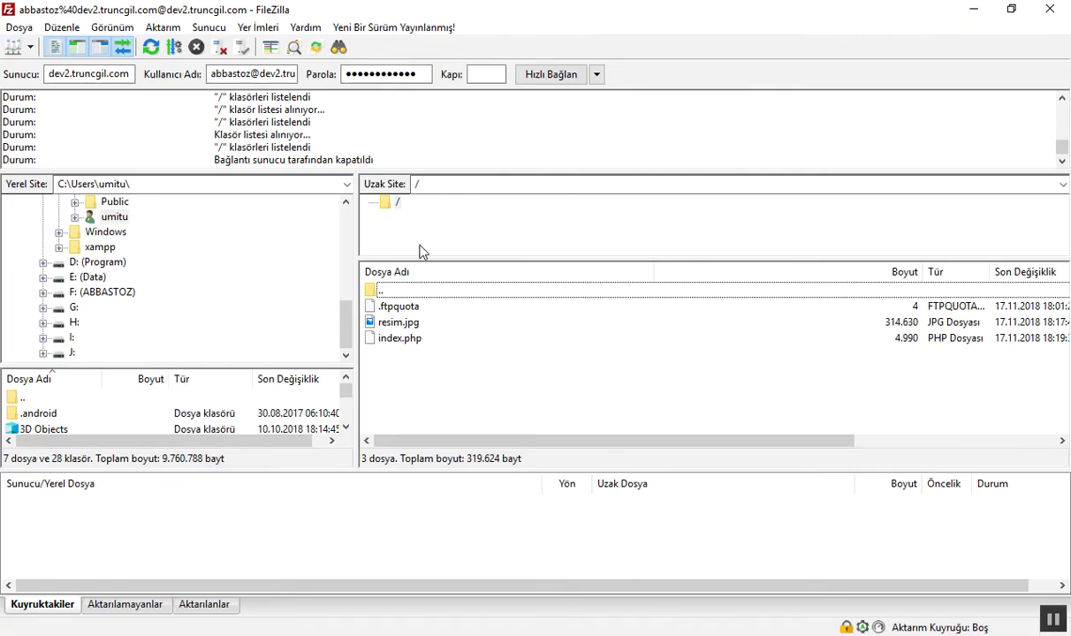
Refresh the FileZilla server listing and upload phpMyAdmin-4.8.3-all-languages.zip from the Download folder to the remote root folder.
{"action": "key", "text": "F5"}
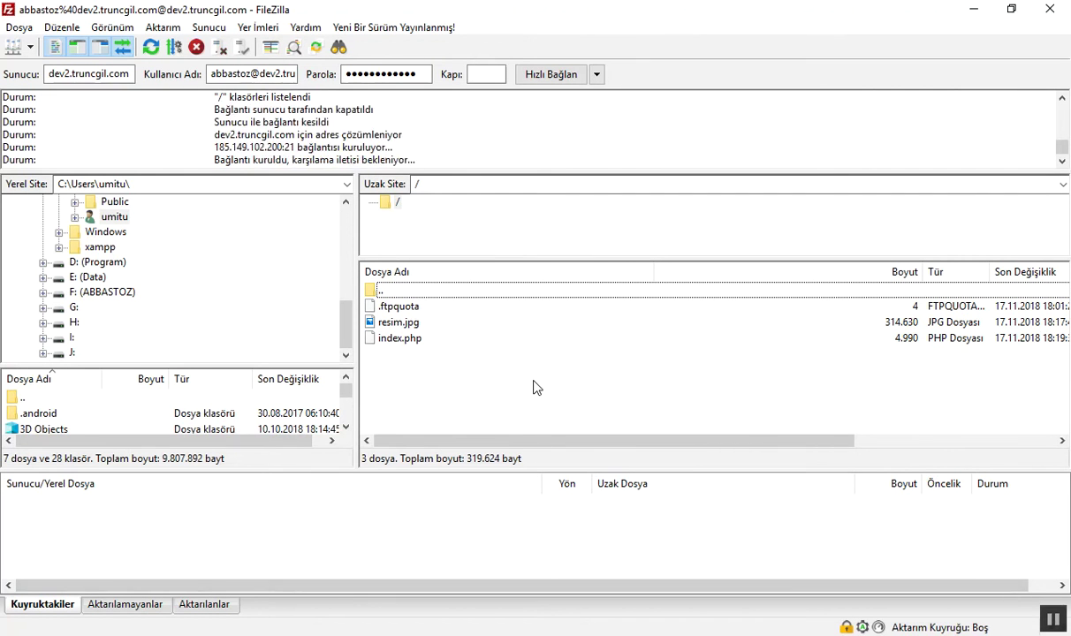
{"action": "key", "text": "alt+Tab"}
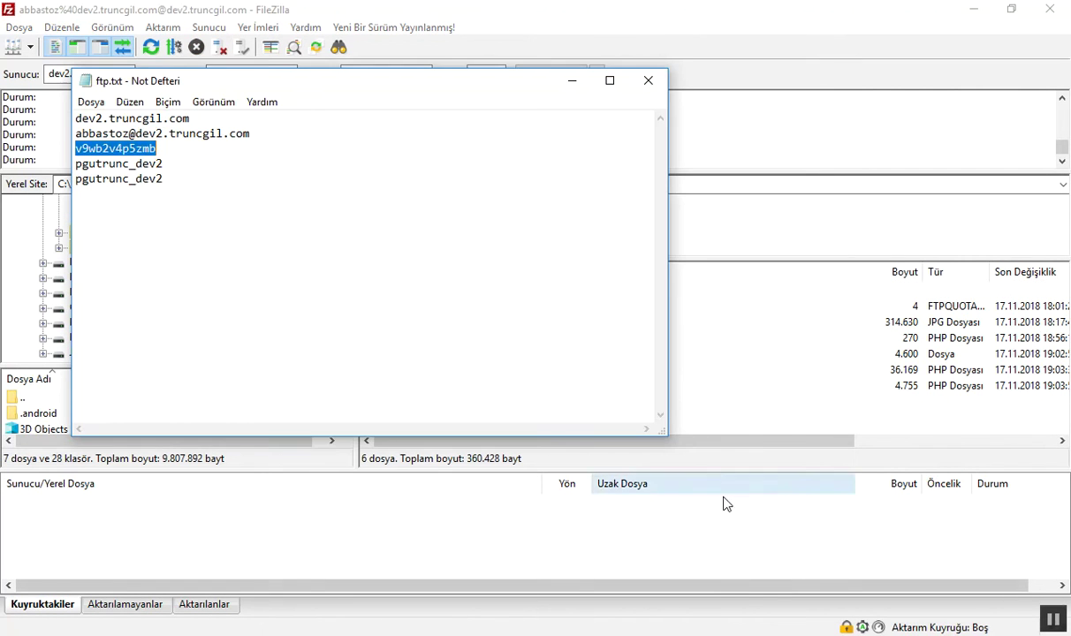
{"action": "key", "text": "alt+Tab"}
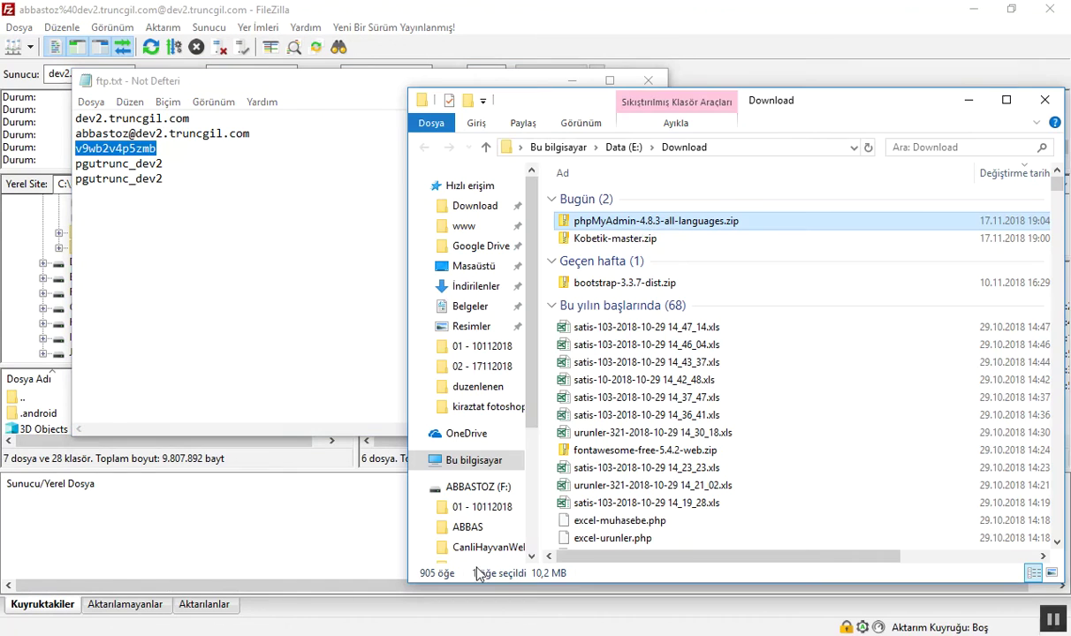
{"action": "left_click_drag", "start_coordinate": [634, 232], "coordinate": [557, 412]}
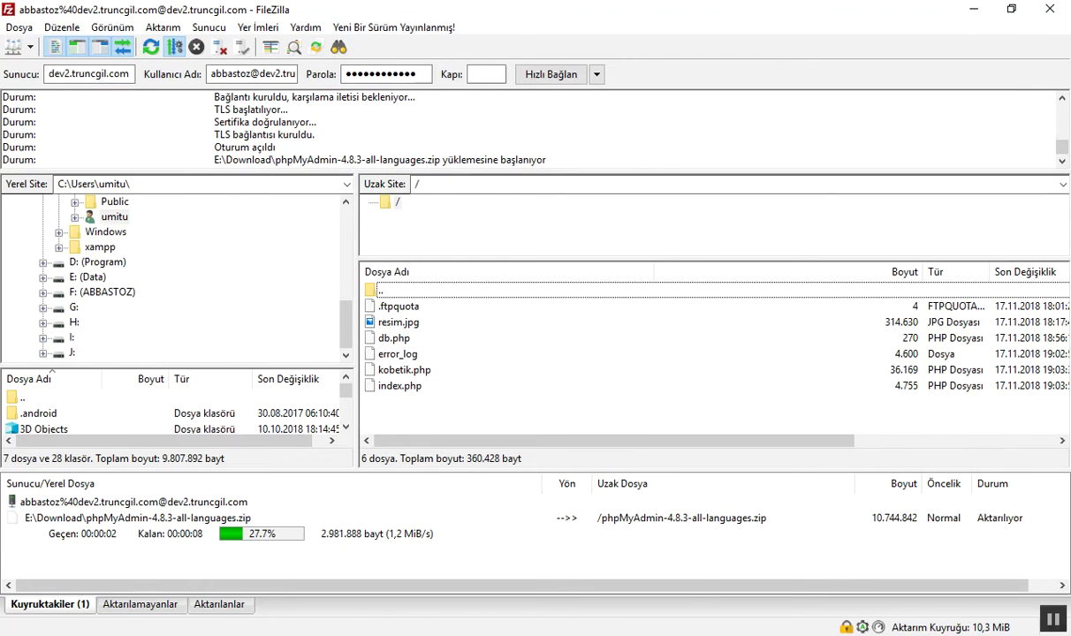
Switch to Chrome, open server.truncgil.com in a new tab, and log in to WHM.
{"action": "key", "text": "alt+Tab"}
{"action": "left_click", "coordinate": [626, 14]}
{"action": "type", "text": "drt"}
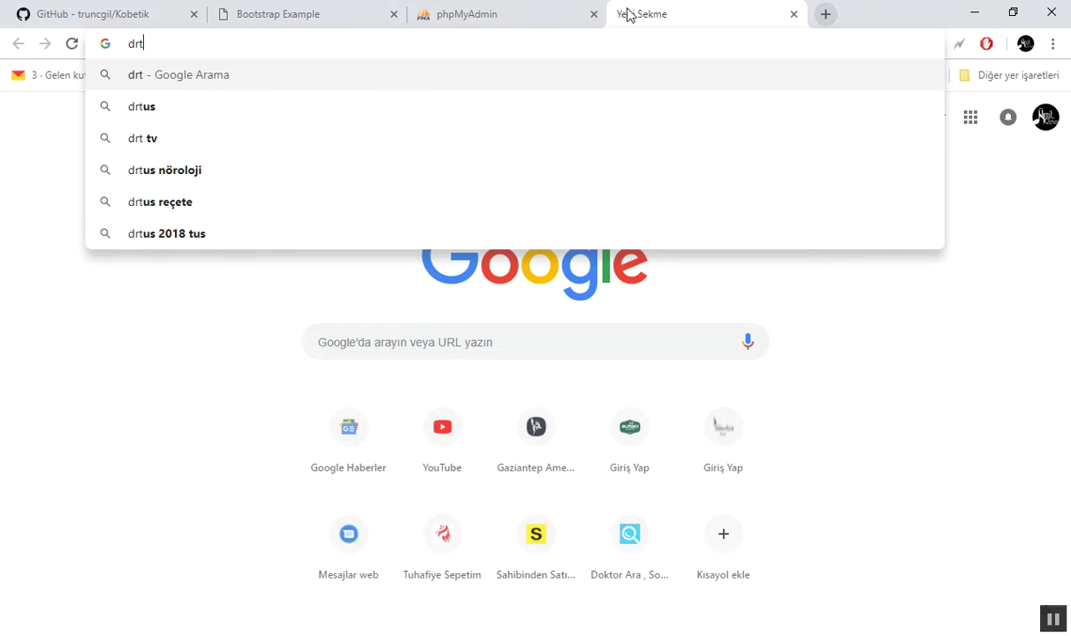
{"action": "key", "text": "Escape"}
{"action": "type", "text": "server.truncgil.com"}
{"action": "key", "text": "Return"}
{"action": "left_click", "coordinate": [509, 417]}
Filter the WHM functions by "list" and open the Hesapları Listele account list.
{"action": "left_click", "coordinate": [23, 143]}
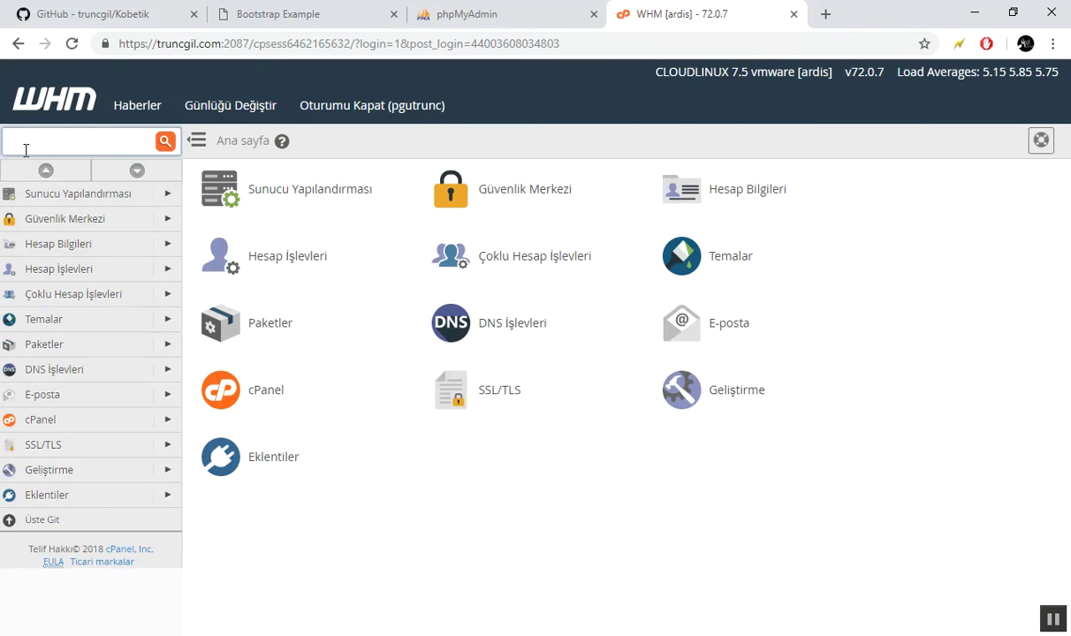
{"action": "type", "text": "list"}
{"action": "left_click", "coordinate": [46, 217]}
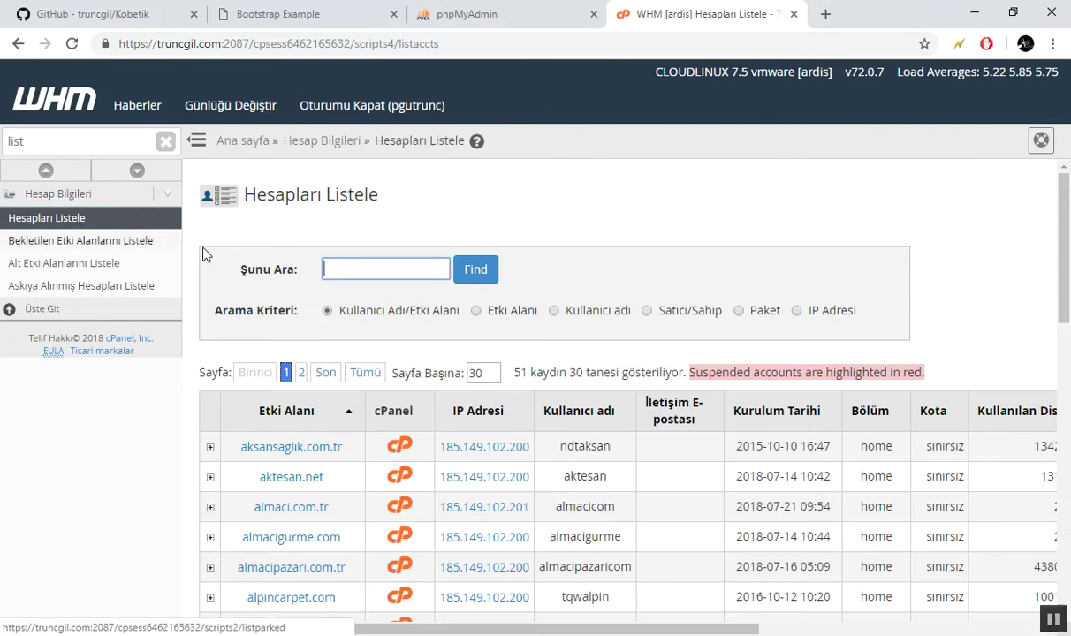
Search the hosting accounts for "trunc" and open cPanel for the matching truncgil.com account.
{"action": "left_click", "coordinate": [344, 268]}
{"action": "type", "text": "trunc"}
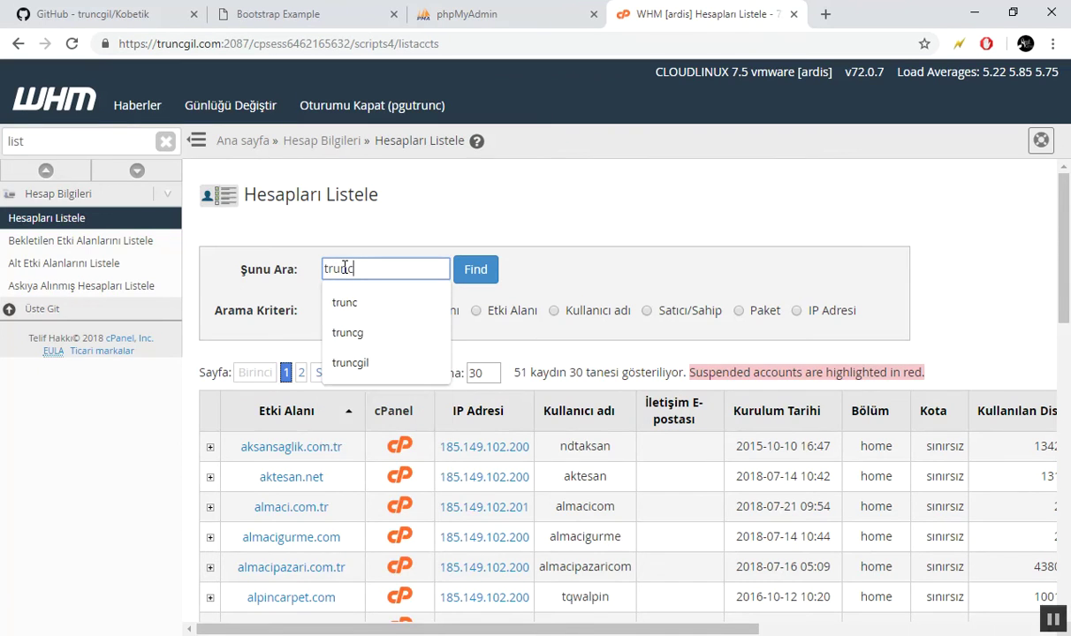
{"action": "key", "text": "Return"}
{"action": "left_click", "coordinate": [340, 455]}
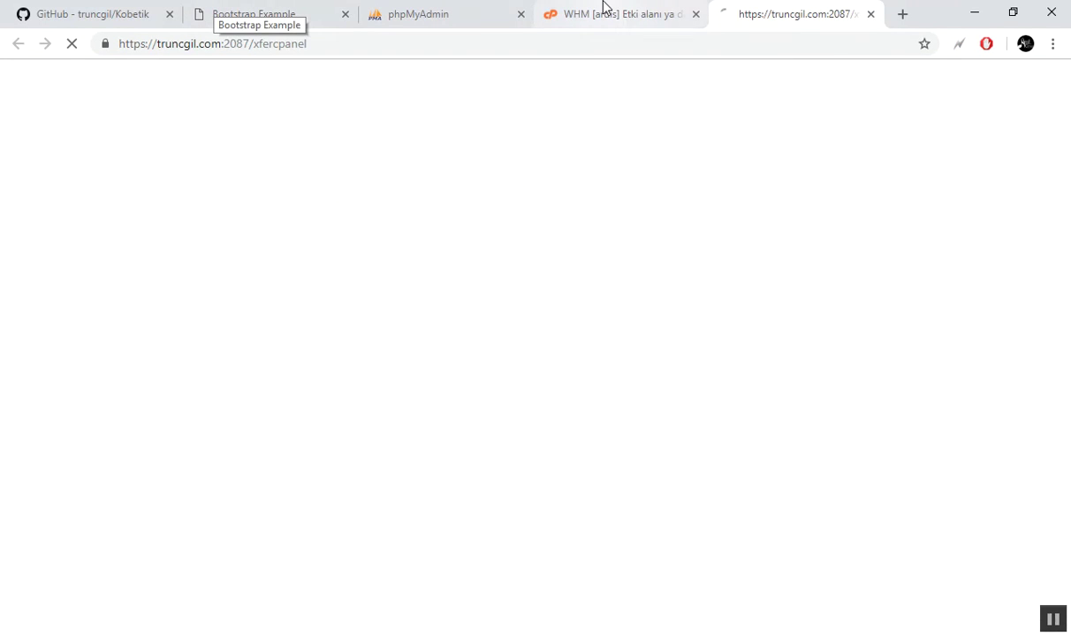
Open the cPanel File Manager and go to the abbastoz folder inside dev2.truncgil.com.
{"action": "left_click", "coordinate": [196, 213]}
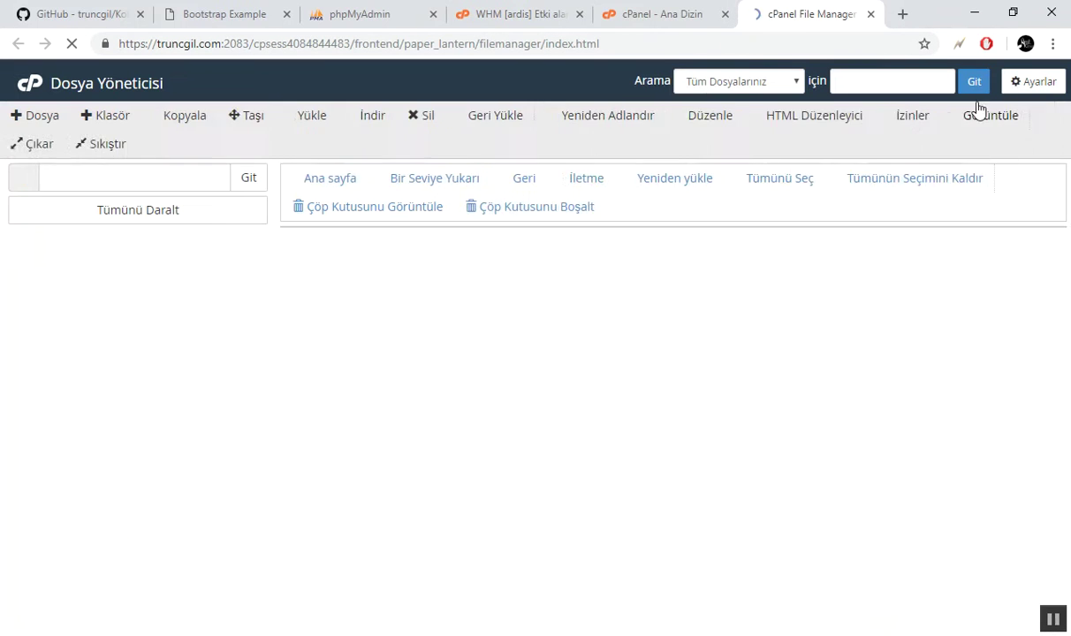
{"action": "scroll", "coordinate": [101, 419], "scroll_direction": "down", "scroll_amount": 4}
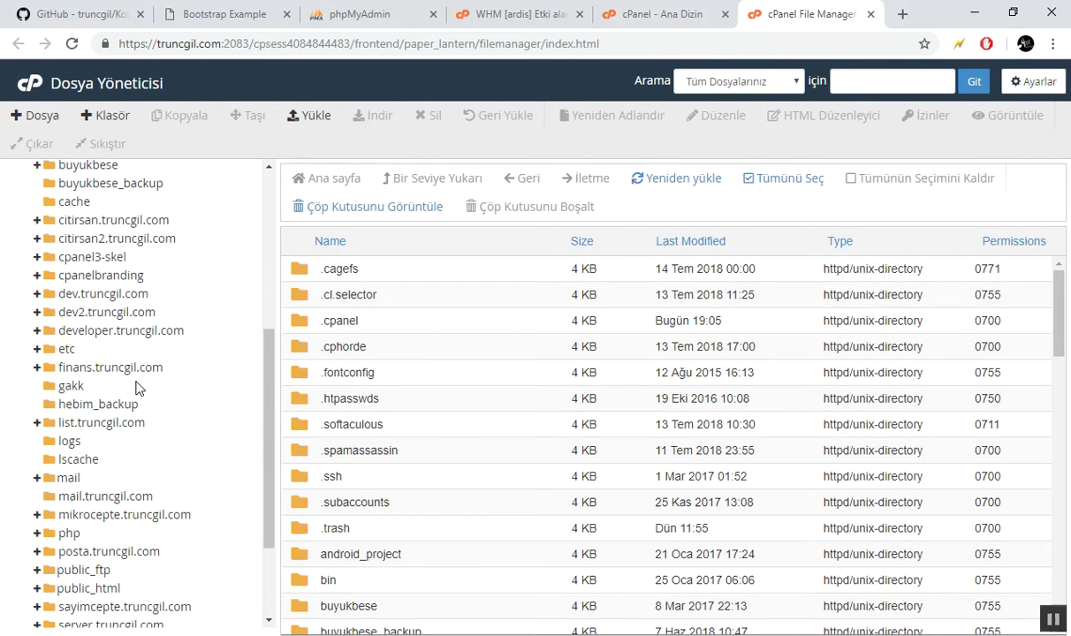
{"action": "scroll", "coordinate": [139, 345], "scroll_direction": "up", "scroll_amount": 3}
{"action": "scroll", "coordinate": [132, 362], "scroll_direction": "down", "scroll_amount": 3}
{"action": "left_click", "coordinate": [99, 314]}
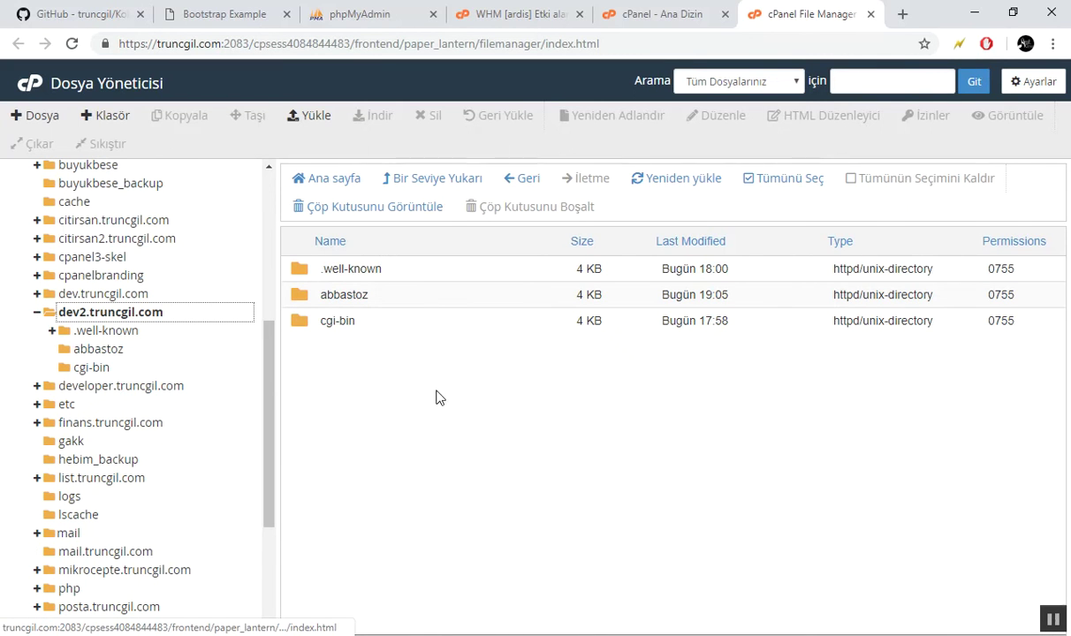
{"action": "left_click", "coordinate": [110, 312]}
{"action": "double_click", "coordinate": [376, 299]}
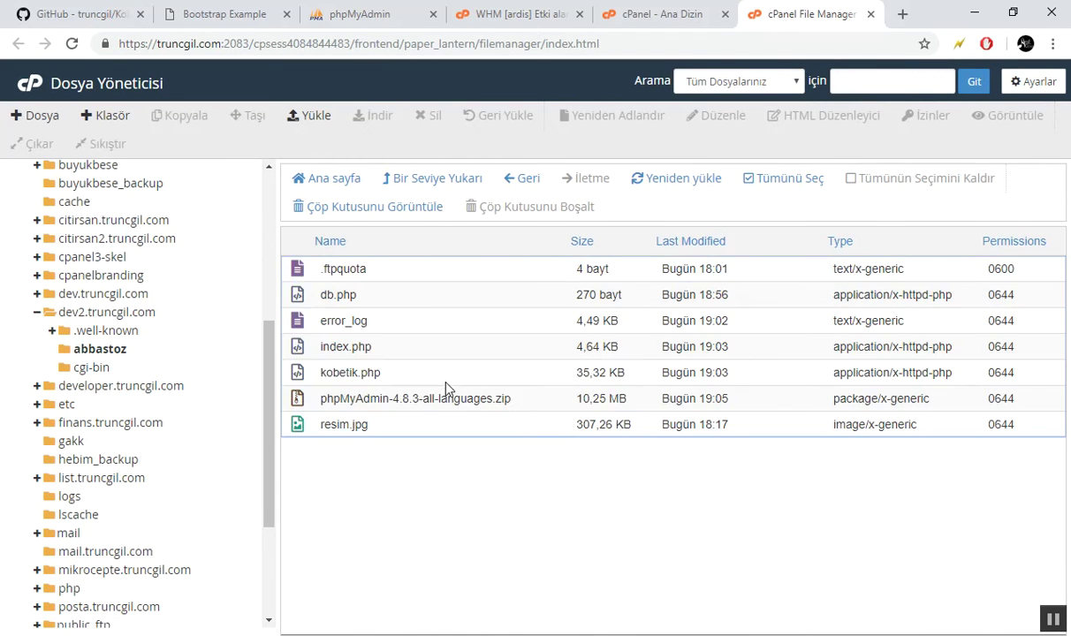
Extract phpMyAdmin-4.8.3-all-languages.zip into the abbastoz folder and close the extraction results.
{"action": "left_click", "coordinate": [545, 405]}
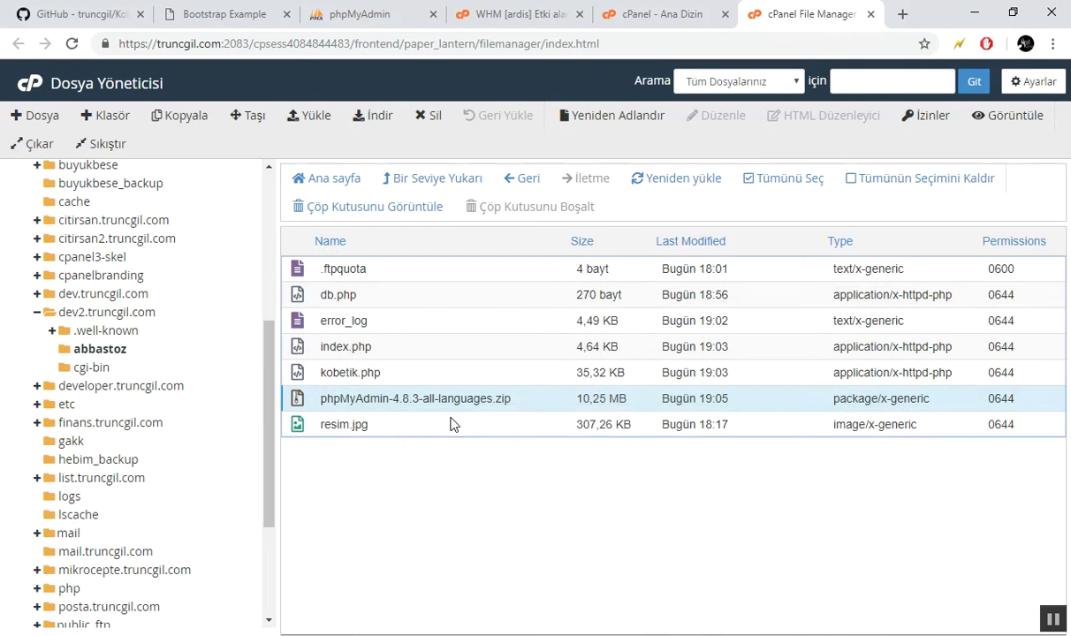
{"action": "right_click", "coordinate": [508, 404]}
{"action": "left_click", "coordinate": [557, 585]}
{"action": "left_click", "coordinate": [626, 424]}
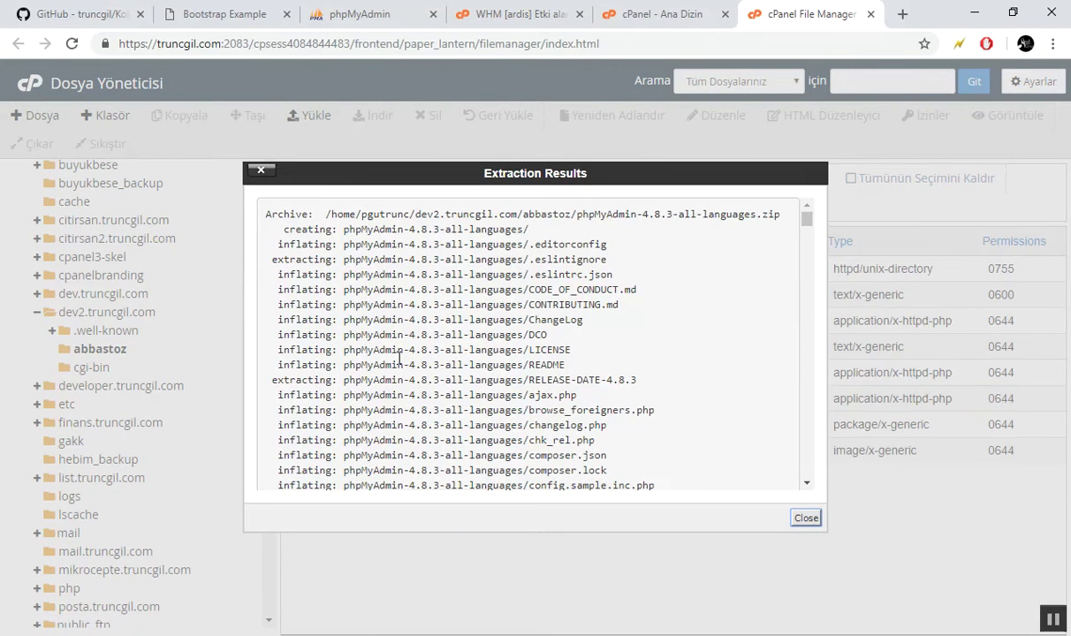
{"action": "left_click", "coordinate": [764, 496]}
Switch to FileZilla and view the operations it offers for the uploaded phpMyAdmin zip archive.
{"action": "key", "text": "alt+Tab"}
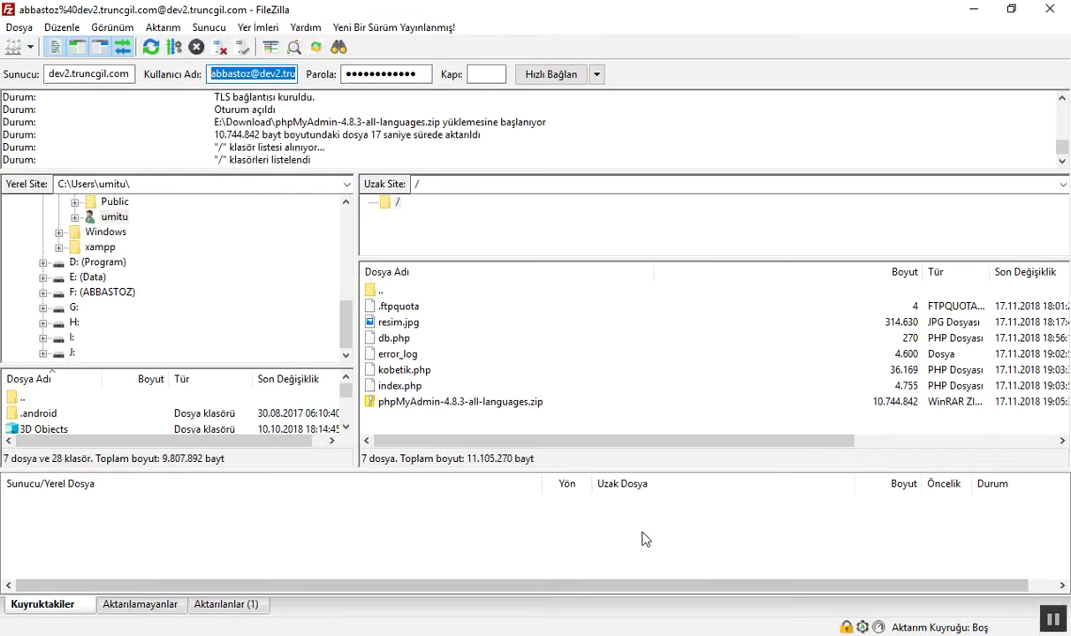
{"action": "right_click", "coordinate": [450, 401]}
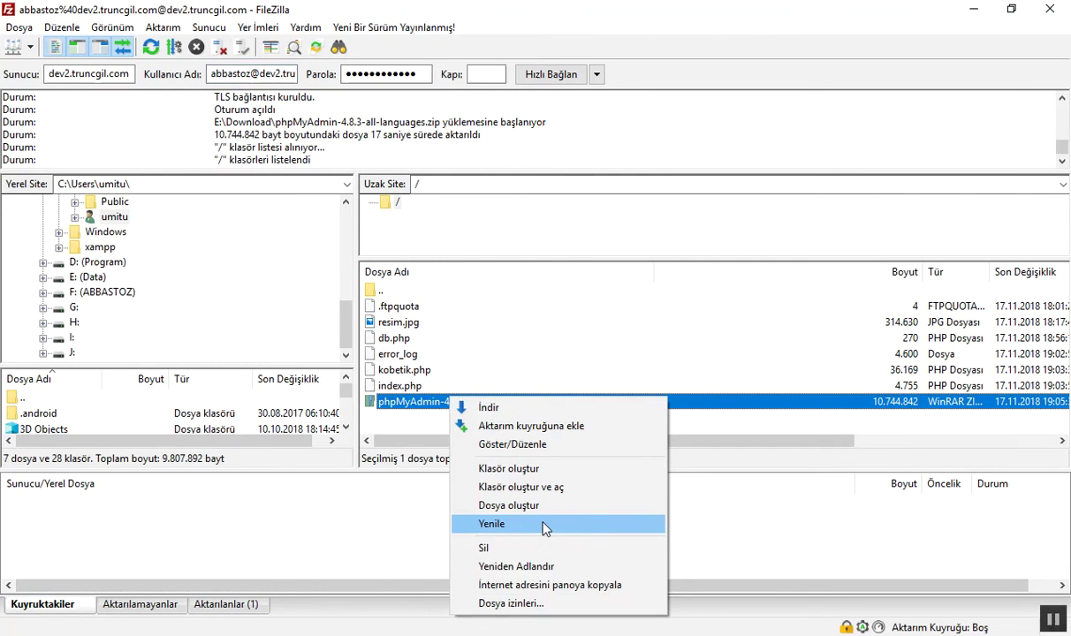
{"action": "key", "text": "alt+Tab"}
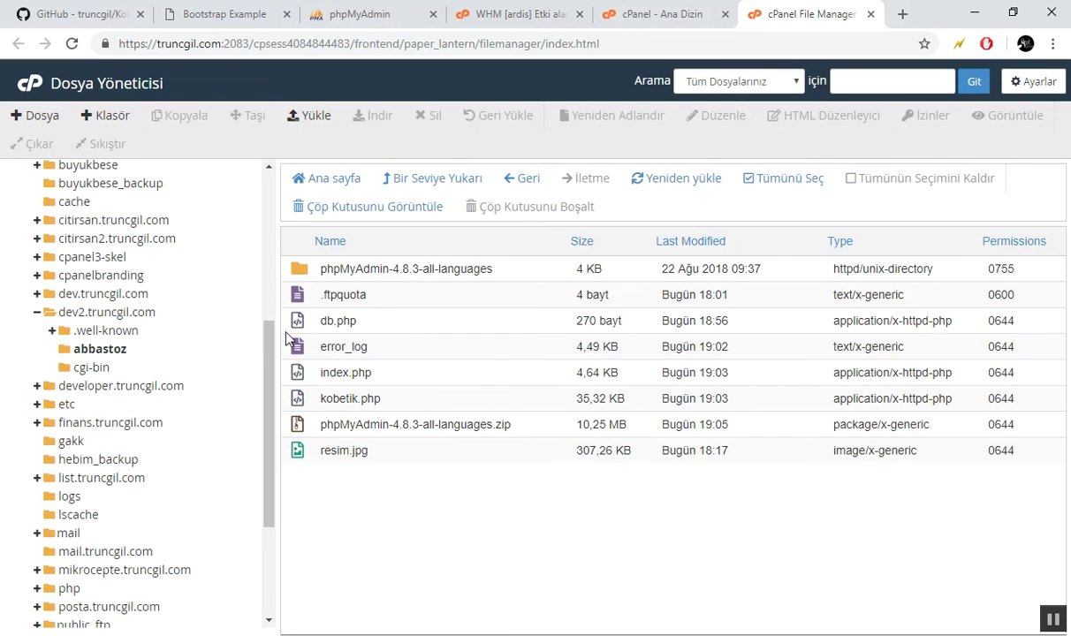
Switch back to the cPanel File Manager, look inside the extracted phpMyAdmin folder, and view the operations available for that folder.
{"action": "double_click", "coordinate": [428, 267]}
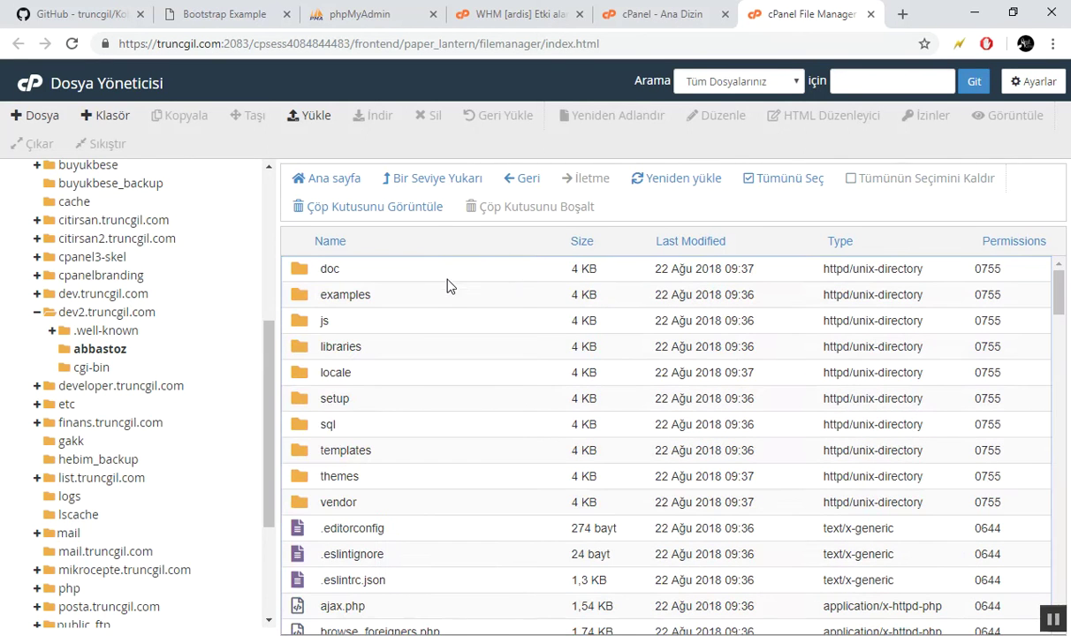
{"action": "left_click", "coordinate": [393, 177]}
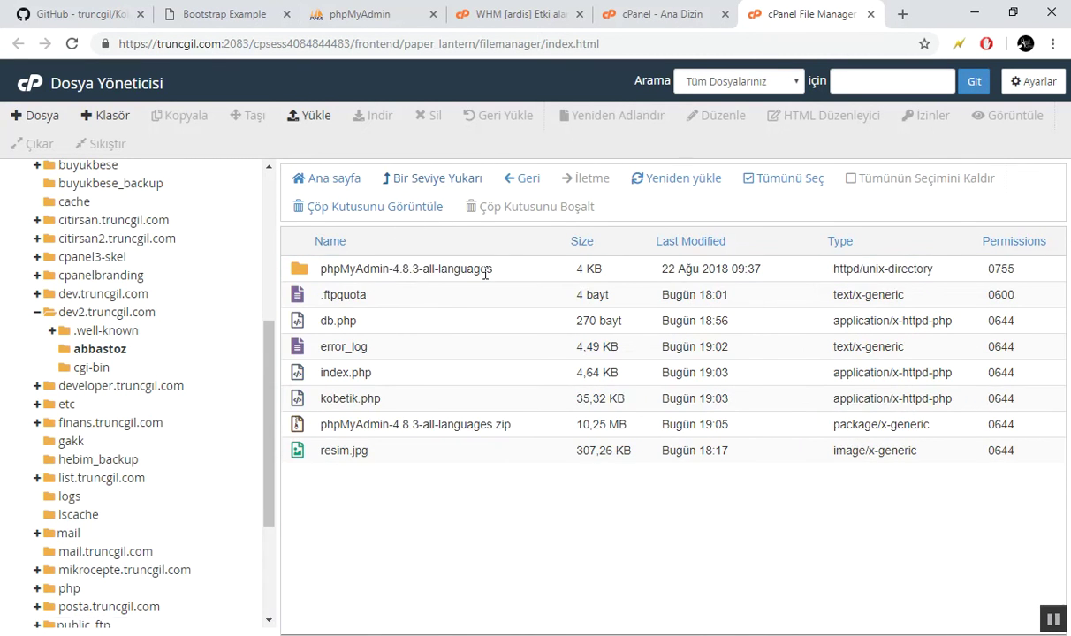
{"action": "left_click", "coordinate": [499, 274]}
{"action": "right_click", "coordinate": [505, 276]}
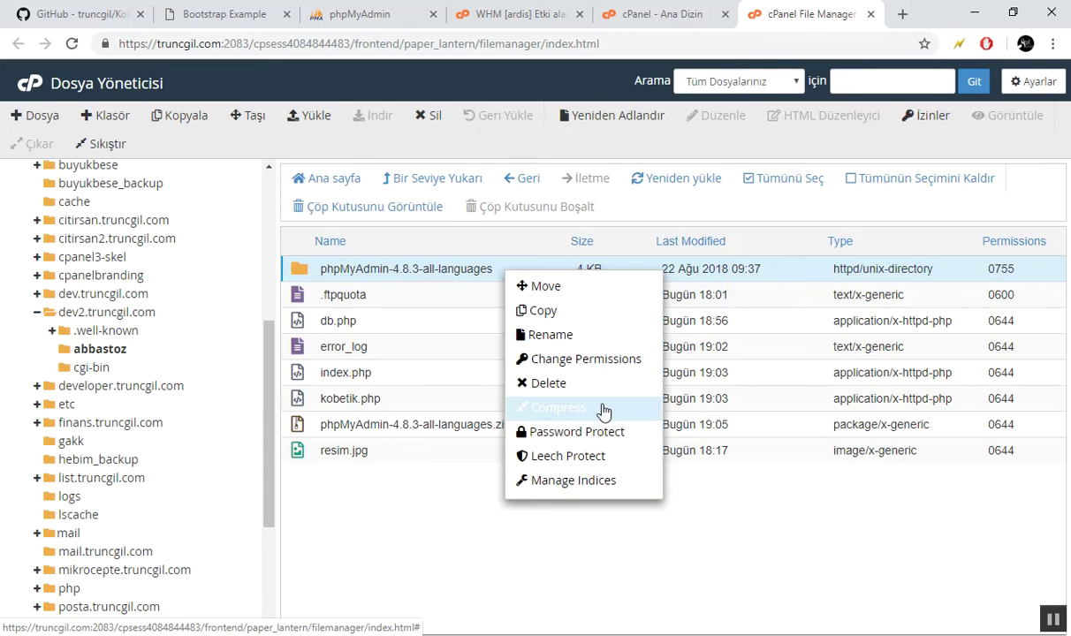
View the operations available in the File Manager for phpMyAdmin-4.8.3-all-languages.zip.
{"action": "left_click", "coordinate": [410, 433]}
{"action": "right_click", "coordinate": [416, 425]}
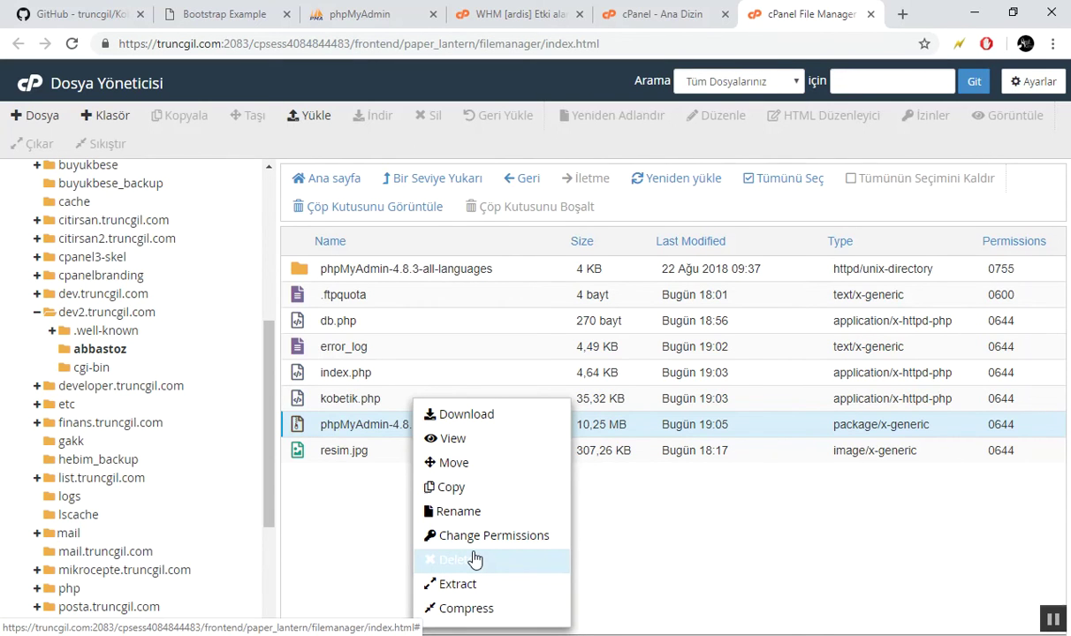
{"action": "left_click", "coordinate": [383, 499]}
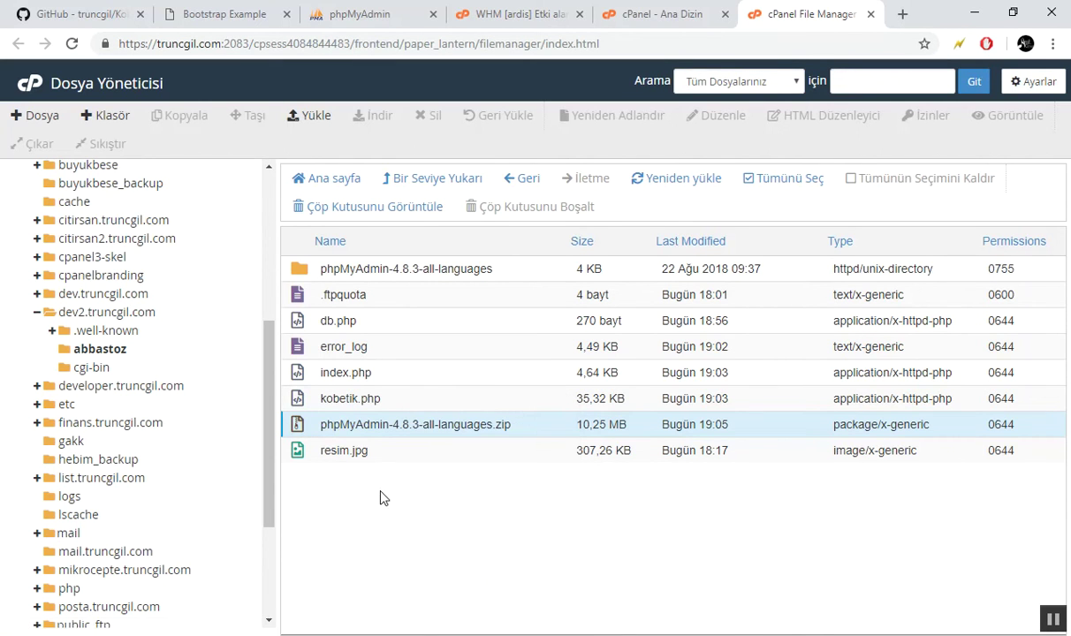
{"action": "left_click", "coordinate": [534, 426]}
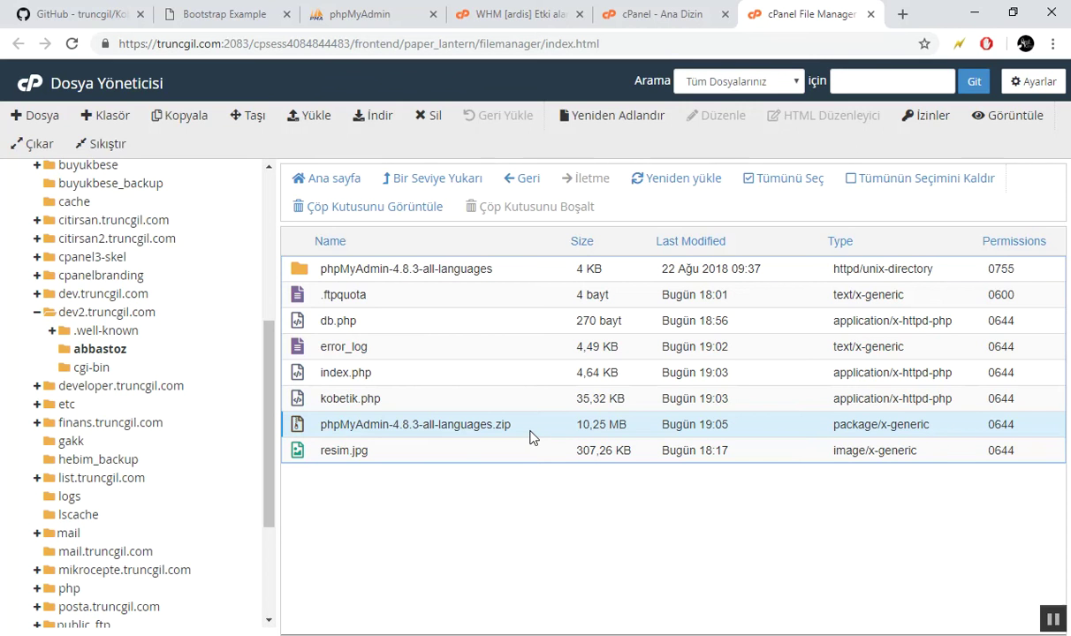
Switch to File Explorer and connect to ftp://dev2.truncgil.com, checking the server details in ftp.txt.
{"action": "key", "text": "alt+Tab"}
{"action": "left_click", "coordinate": [732, 146]}
{"action": "type", "text": "ftp://dev2.trun"}
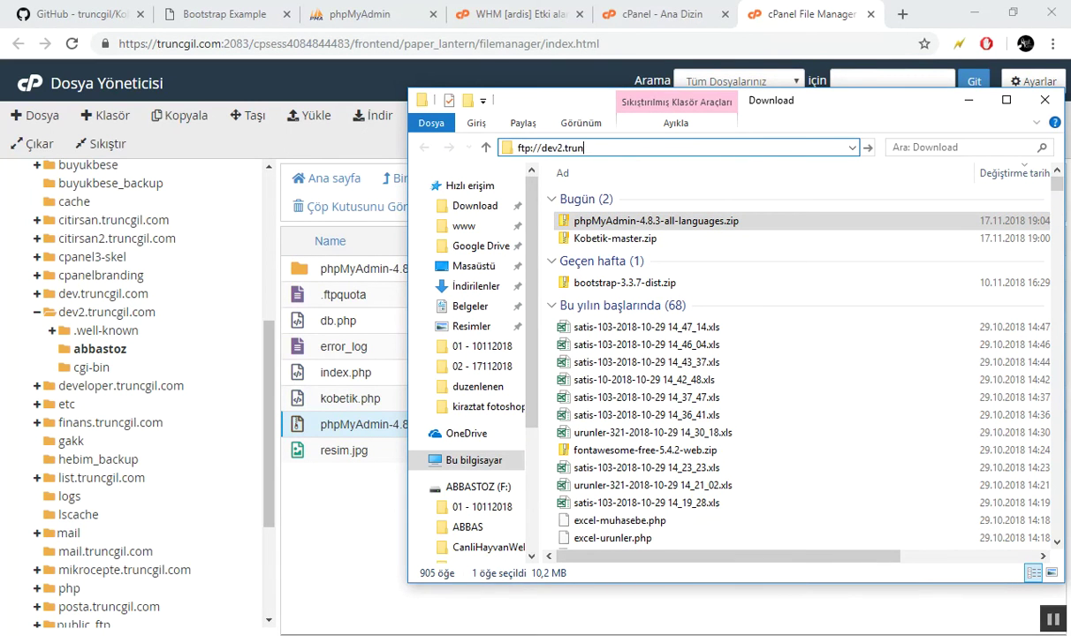
{"action": "type", "text": "cgil.com"}
{"action": "key", "text": "ctrl+a"}
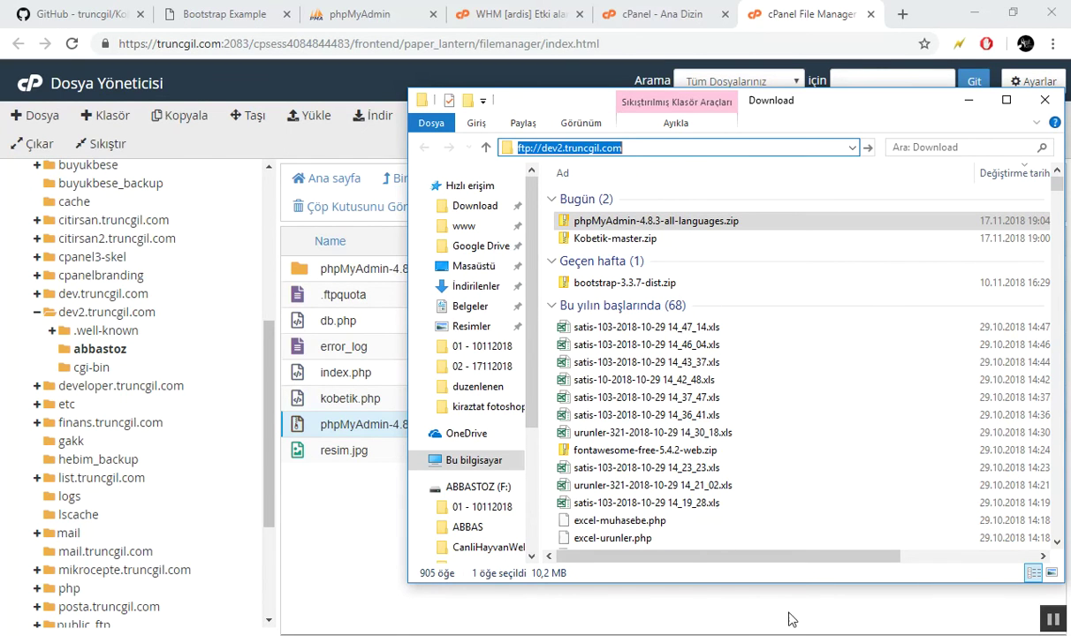
{"action": "key", "text": "alt+Tab"}
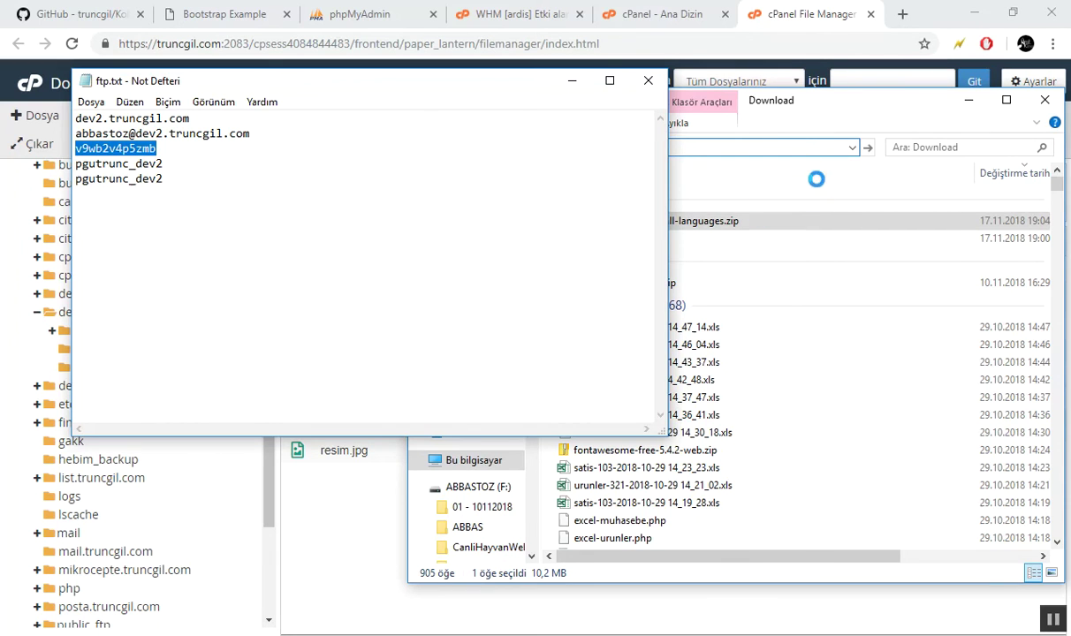
{"action": "key", "text": "alt+Tab"}
{"action": "key", "text": "Return"}
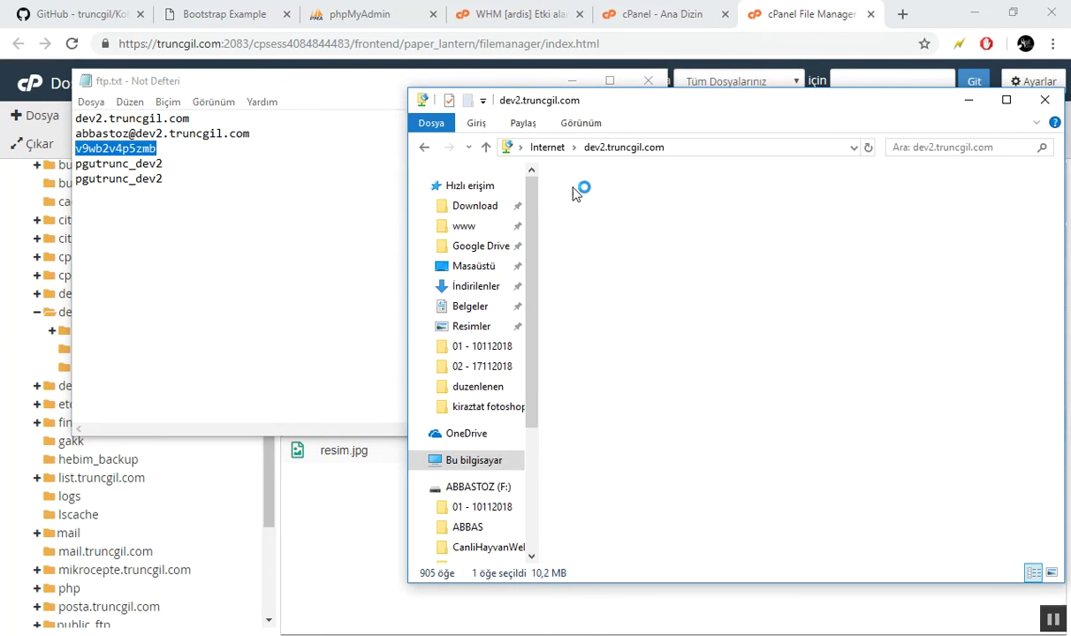
Log on to the dev2.truncgil.com FTP server with the account's username and password.
{"action": "left_click", "coordinate": [739, 146]}
{"action": "left_click", "coordinate": [759, 148]}
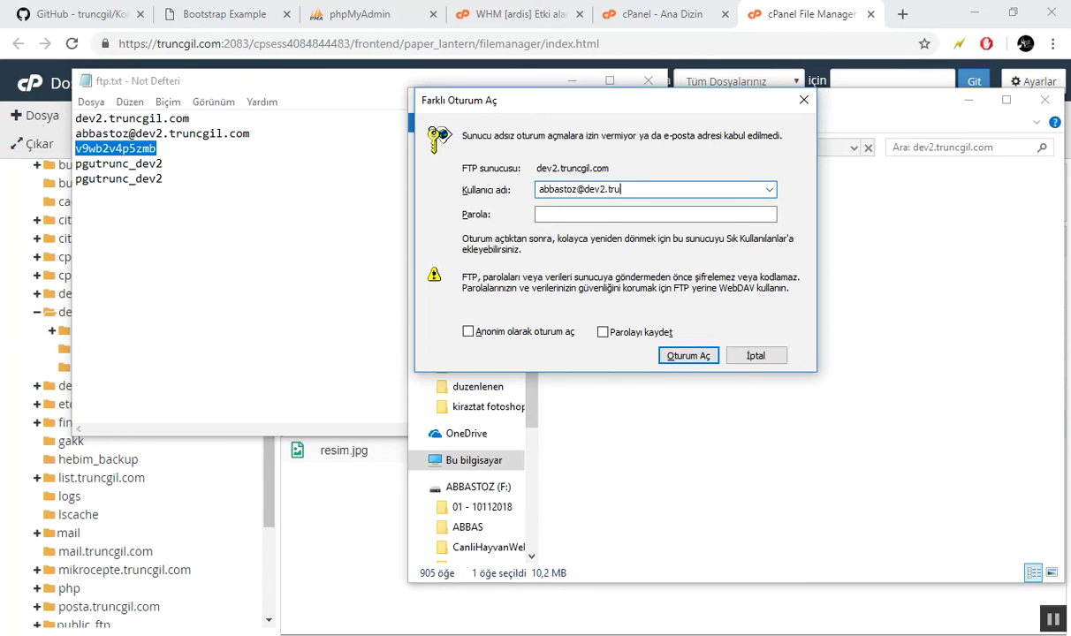
{"action": "key", "text": "Tab"}
{"action": "key", "text": "ctrl+v"}
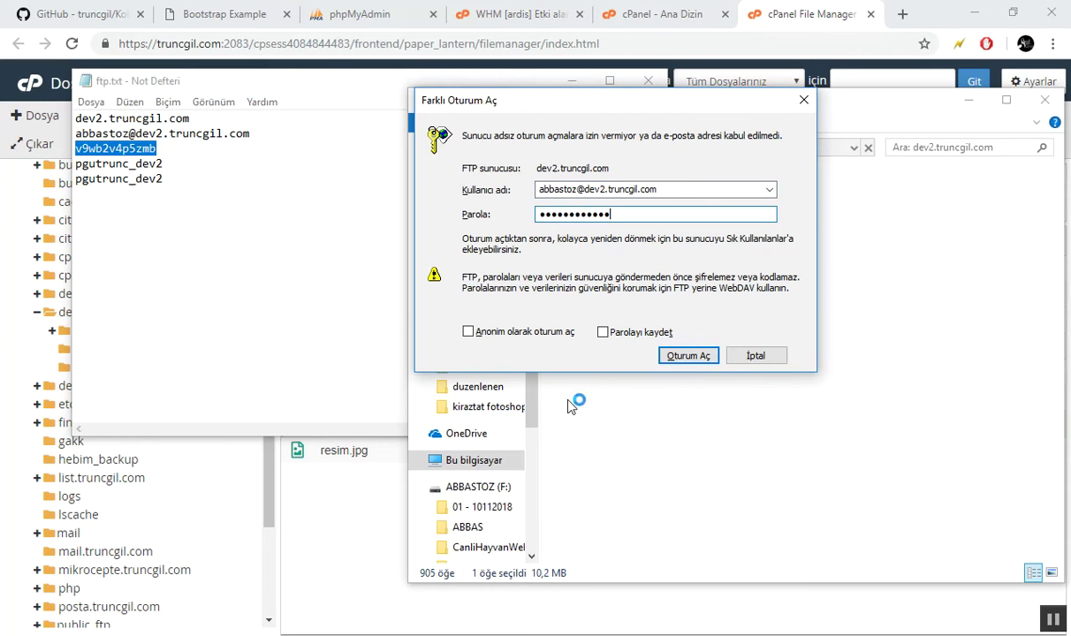
{"action": "left_click", "coordinate": [686, 356]}
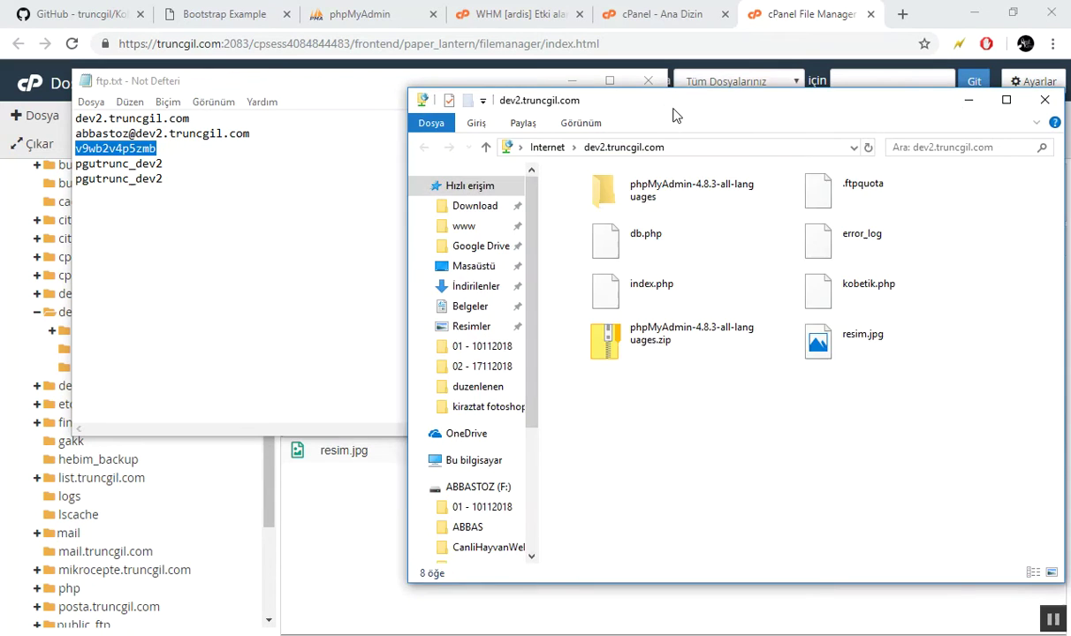
View the operations available for the phpMyAdmin zip over FTP, and close both Explorer windows and the ftp.txt notes.
{"action": "left_click_drag", "start_coordinate": [653, 99], "coordinate": [449, 90]}
{"action": "right_click", "coordinate": [459, 321]}
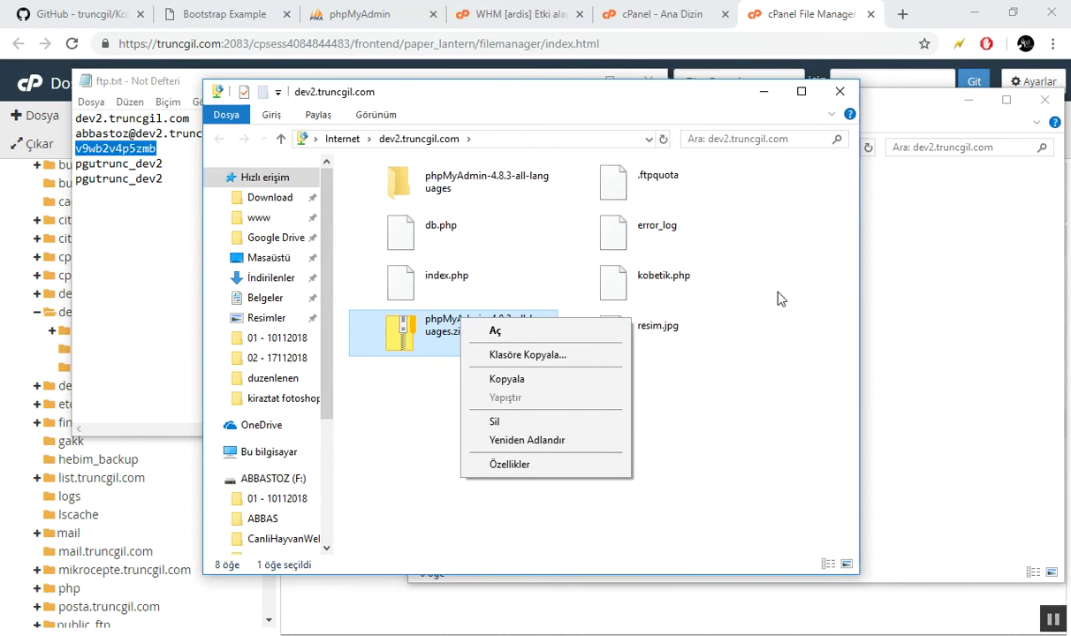
{"action": "left_click", "coordinate": [765, 325]}
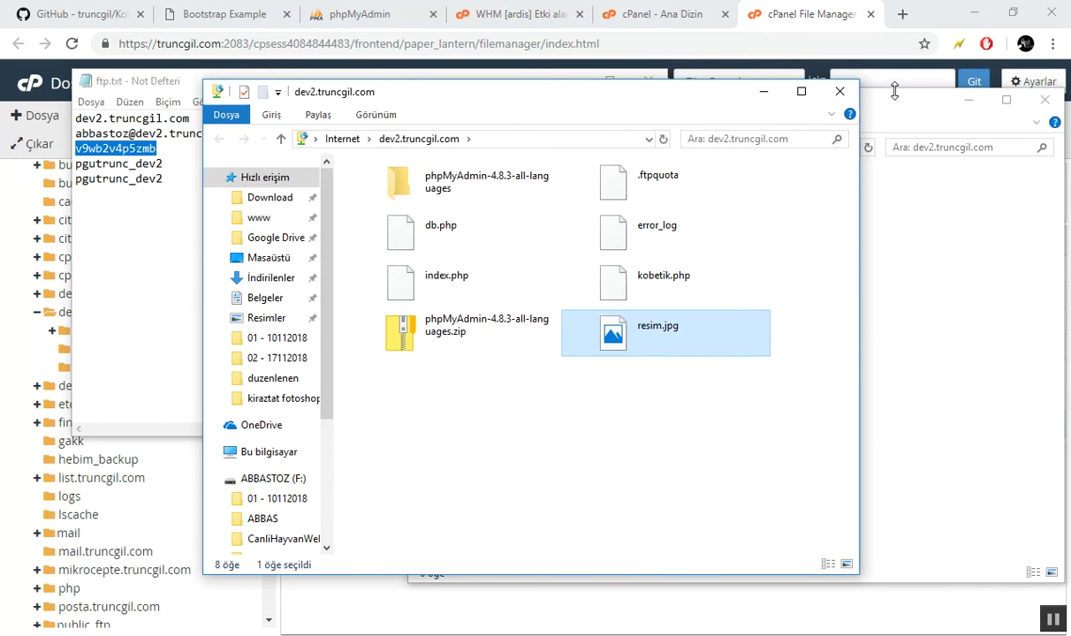
{"action": "left_click", "coordinate": [839, 91]}
{"action": "left_click", "coordinate": [1055, 106]}
{"action": "left_click", "coordinate": [647, 80]}
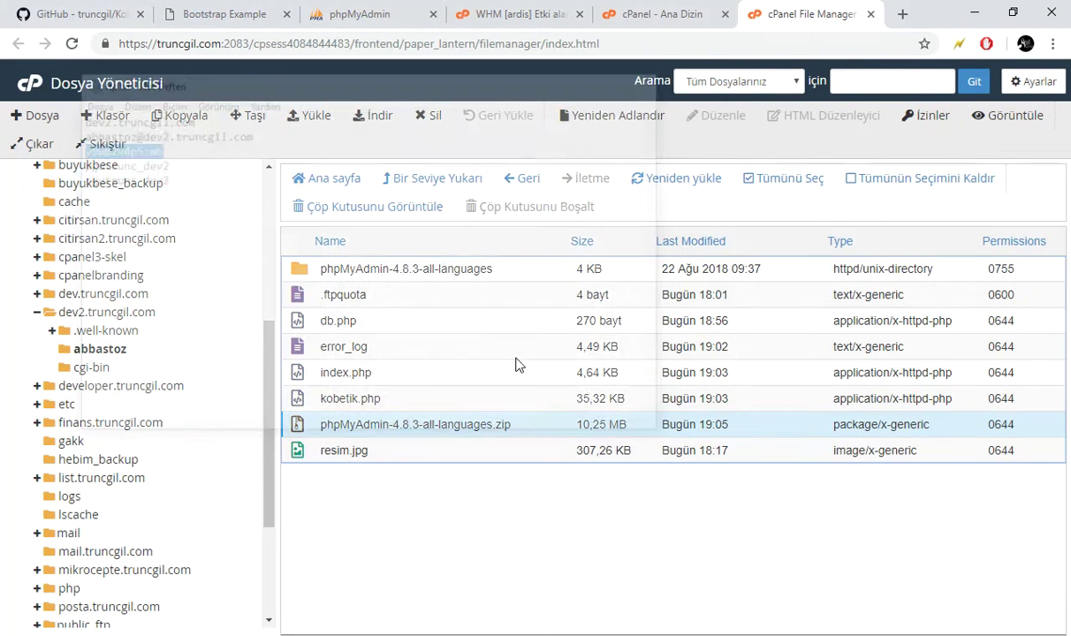
Delete phpMyAdmin-4.8.3-all-languages.zip from the server in the cPanel File Manager.
{"action": "right_click", "coordinate": [542, 423]}
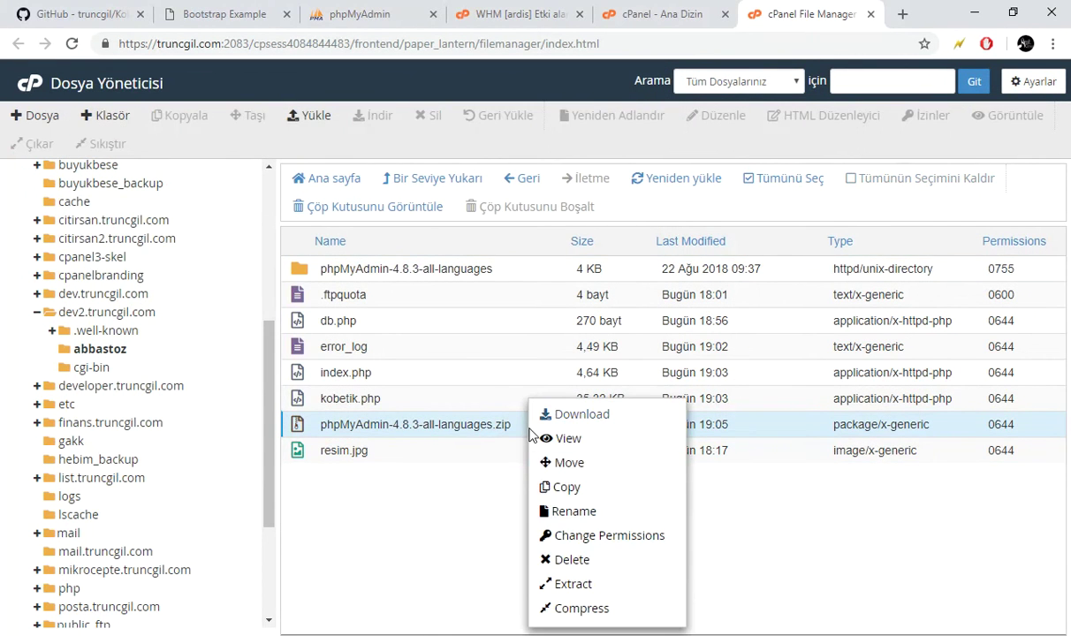
{"action": "left_click", "coordinate": [587, 564]}
{"action": "left_click", "coordinate": [674, 400]}
Rename the phpMyAdmin-4.8.3-all-languages folder to my.
{"action": "left_click", "coordinate": [422, 268]}
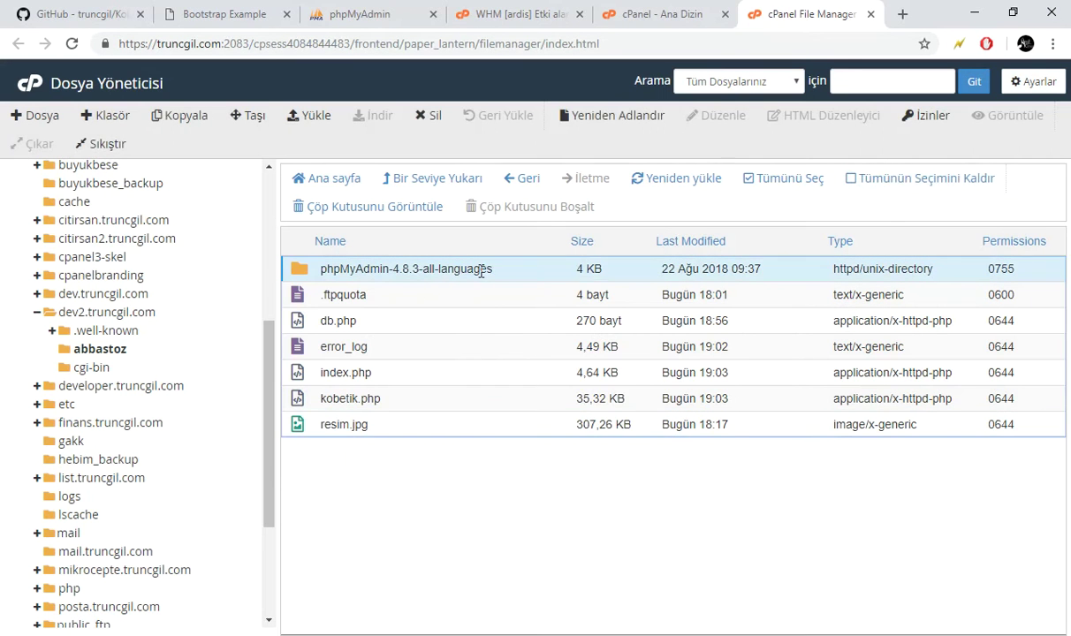
{"action": "right_click", "coordinate": [481, 270]}
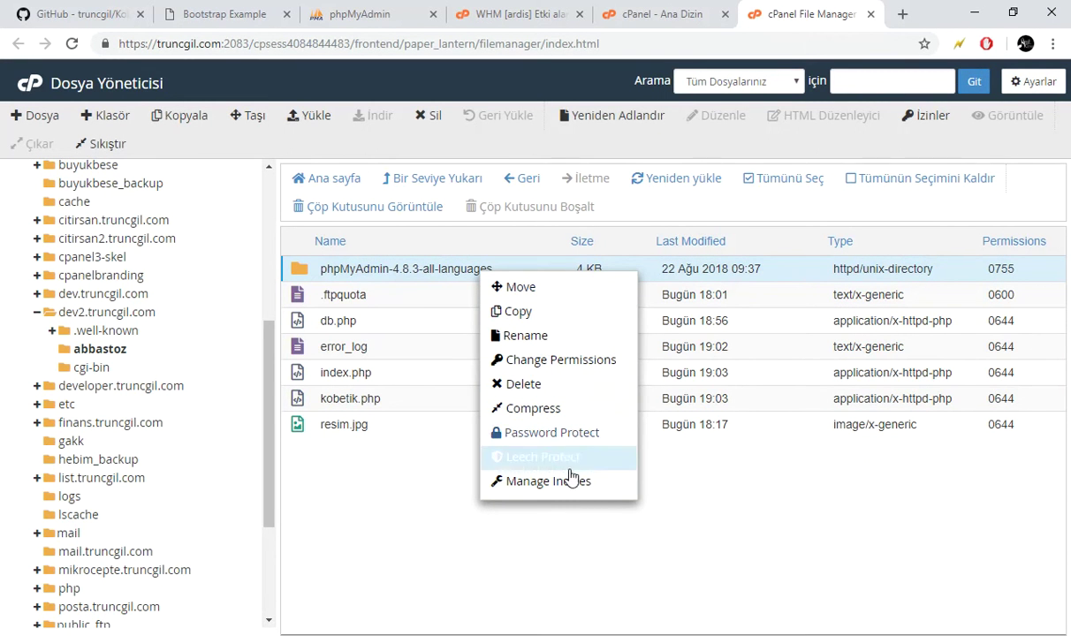
{"action": "left_click", "coordinate": [565, 336]}
{"action": "key", "text": "ctrl+a"}
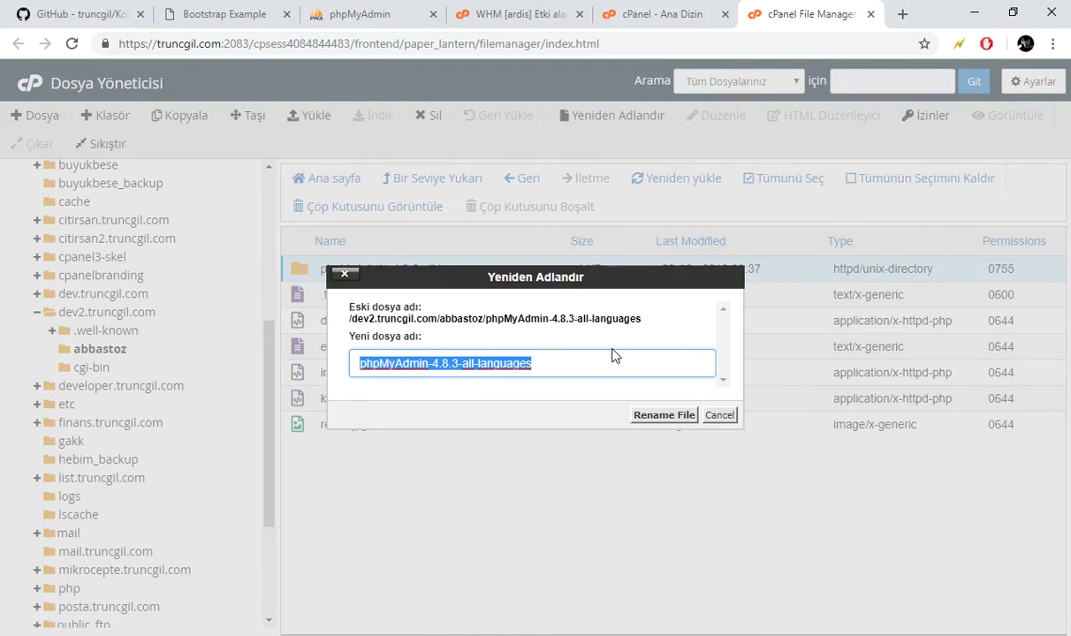
{"action": "type", "text": "m"}
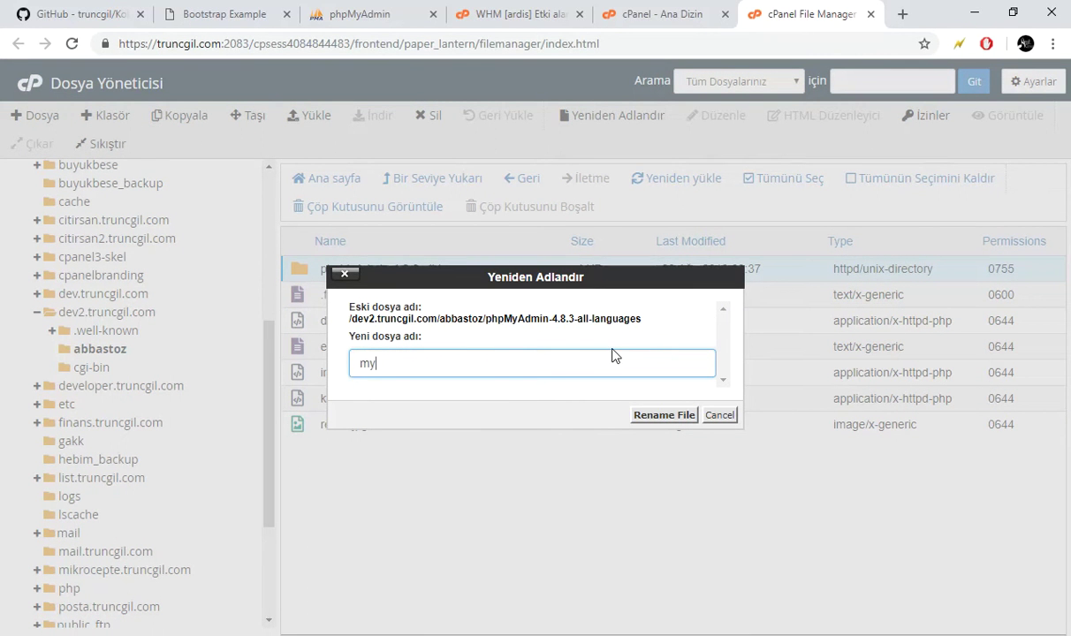
{"action": "type", "text": "y"}
{"action": "key", "text": "Return"}
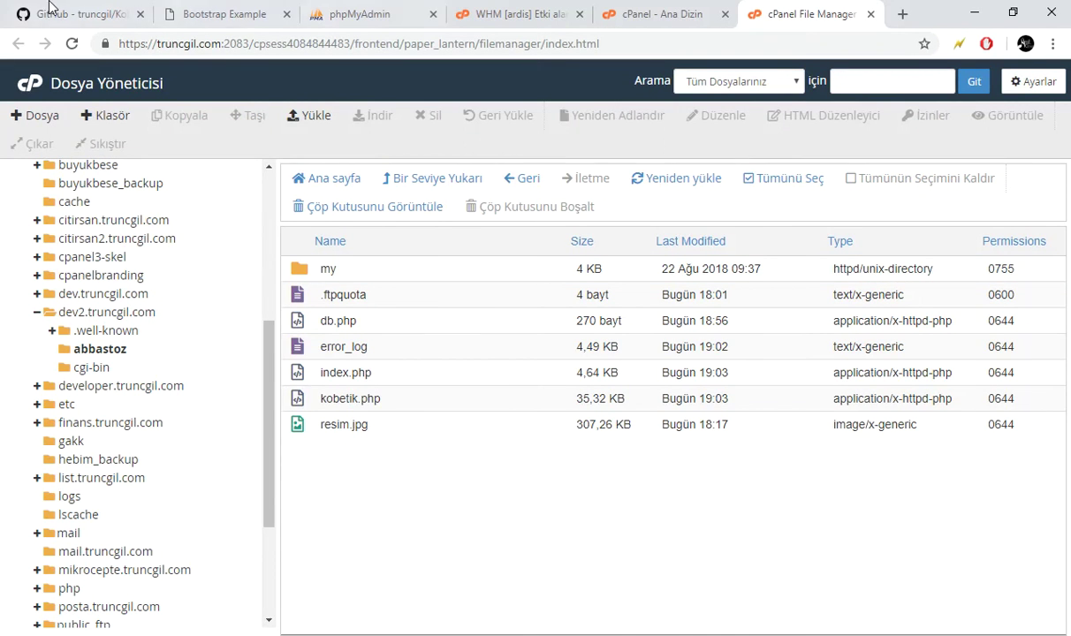
Open the renamed my/ folder on the dev2.truncgil.com site in the browser tab showing Bootstrap Example.
{"action": "left_click", "coordinate": [214, 16]}
{"action": "left_click", "coordinate": [367, 46]}
{"action": "left_click", "coordinate": [397, 44]}
{"action": "type", "text": "my/"}
{"action": "key", "text": "Return"}
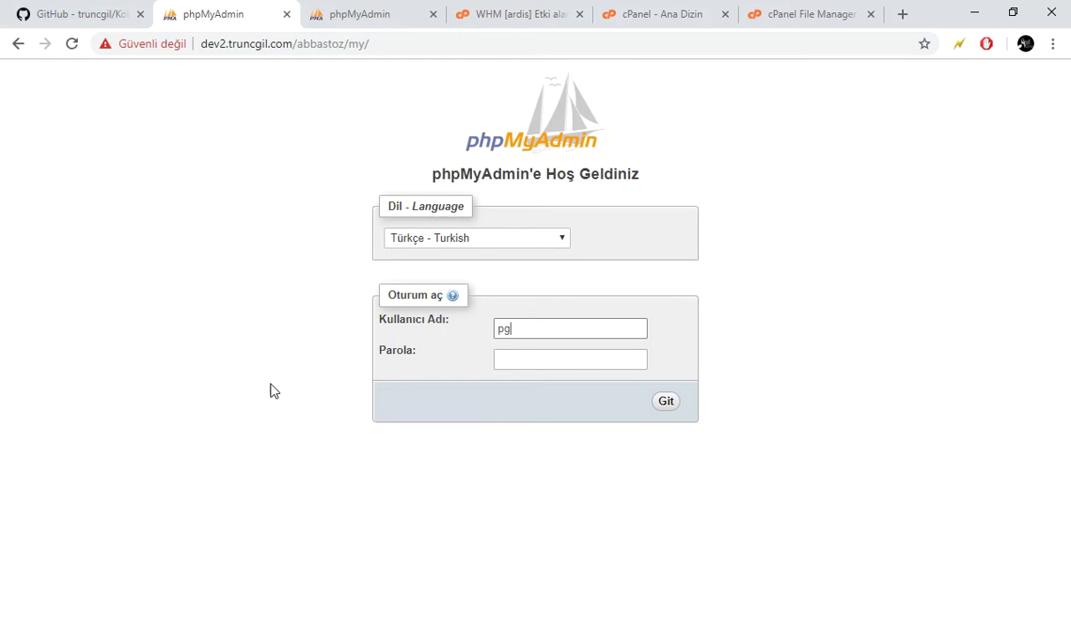
Log in to phpMyAdmin with the database username and the password copied from the ftp.txt notes.
{"action": "type", "text": "gu"}
{"action": "key", "text": "ctrl+a"}
{"action": "left_click", "coordinate": [553, 362]}
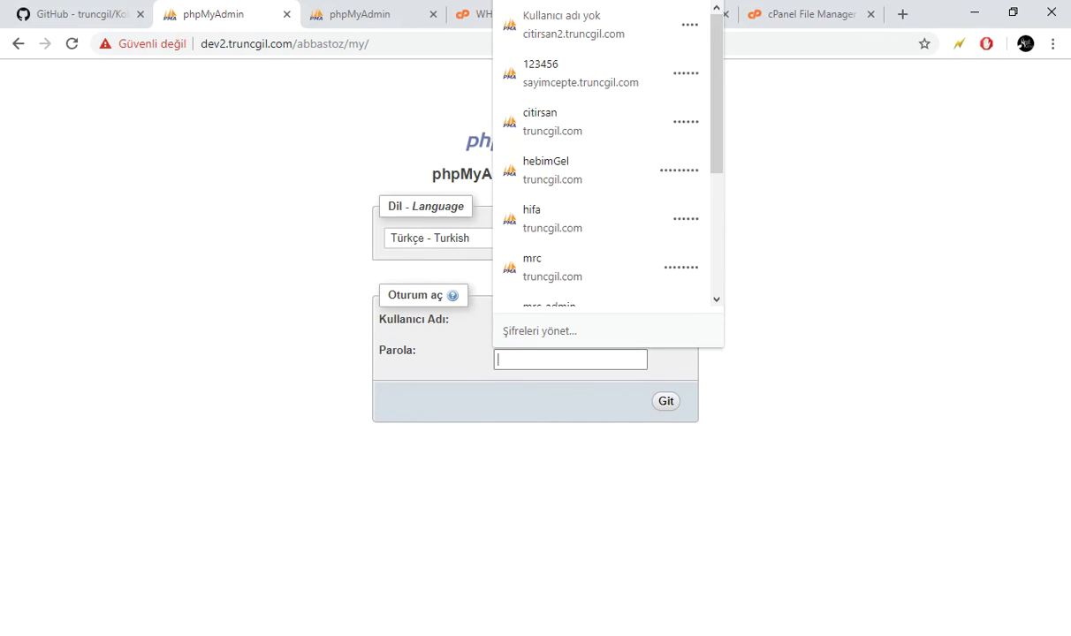
{"action": "key", "text": "alt+Tab"}
{"action": "double_click", "coordinate": [212, 234]}
{"action": "double_click", "coordinate": [108, 146]}
{"action": "key", "text": "ctrl+c"}
{"action": "key", "text": "alt+Tab"}
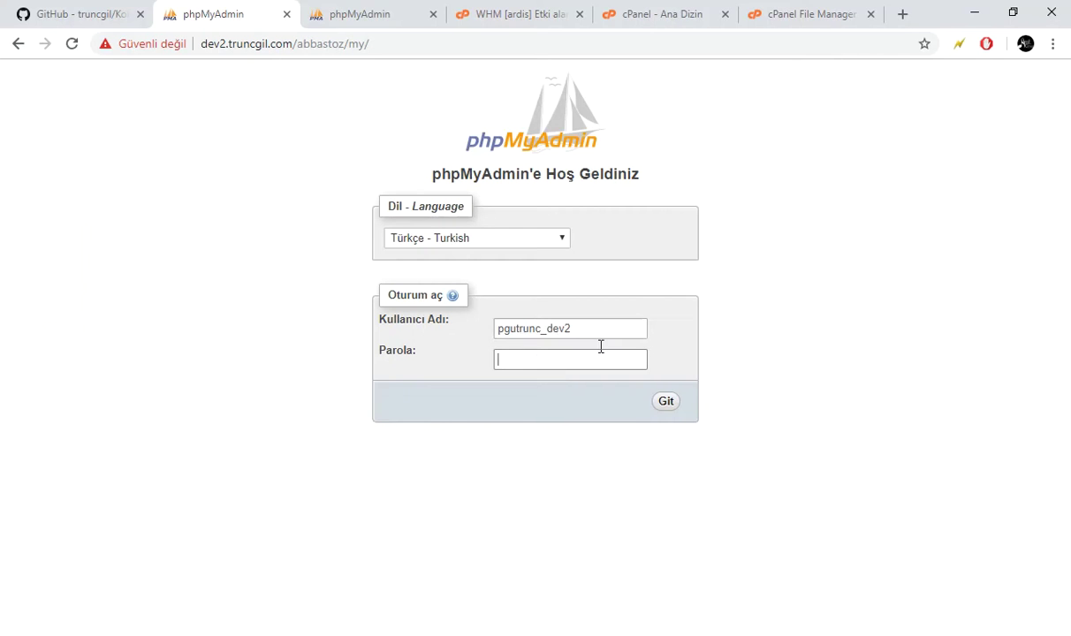
{"action": "key", "text": "ctrl+v"}
{"action": "left_click", "coordinate": [666, 401]}
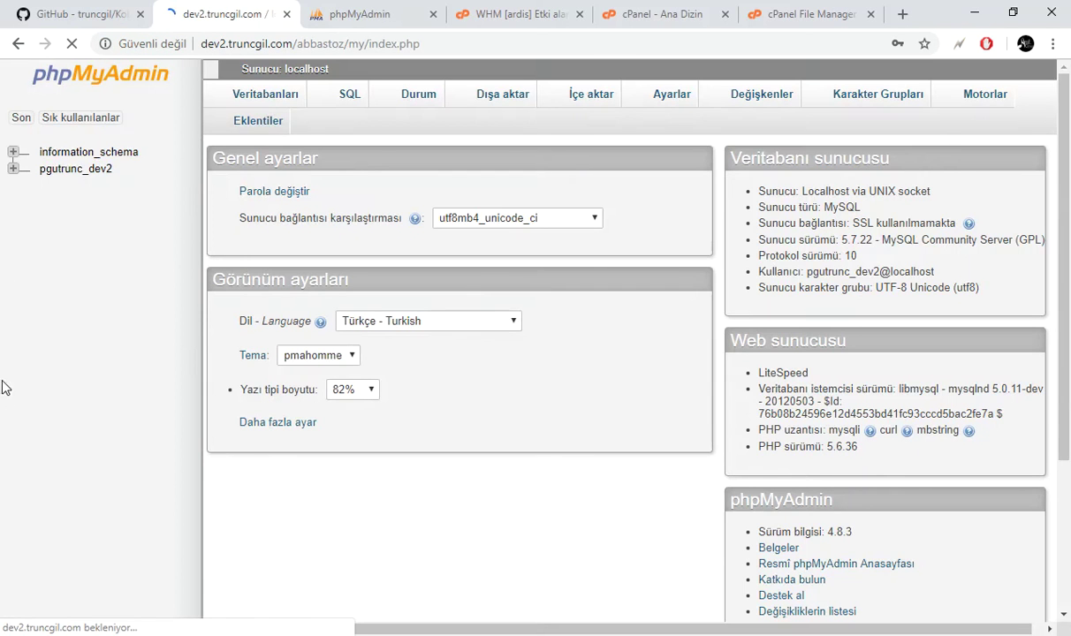
Open the pgutrunc_dev2 database and let the browser save the login.
{"action": "left_click", "coordinate": [70, 171]}
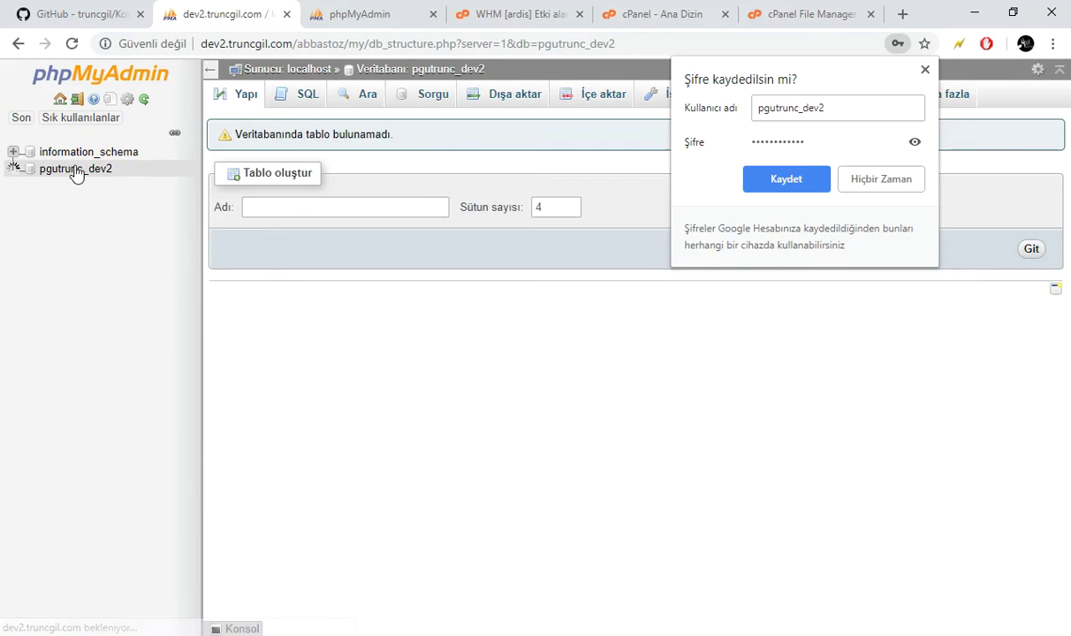
{"action": "left_click", "coordinate": [767, 179]}
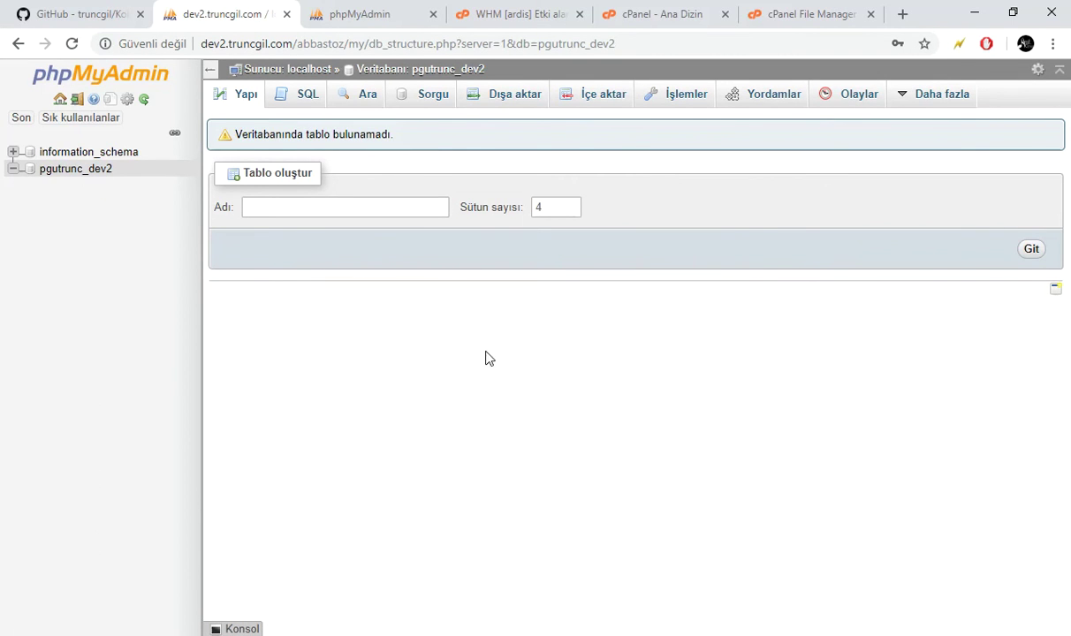
Examine the my folder name in the phpMyAdmin web address and the pgutrunc_dev2 database page.
{"action": "double_click", "coordinate": [355, 43]}
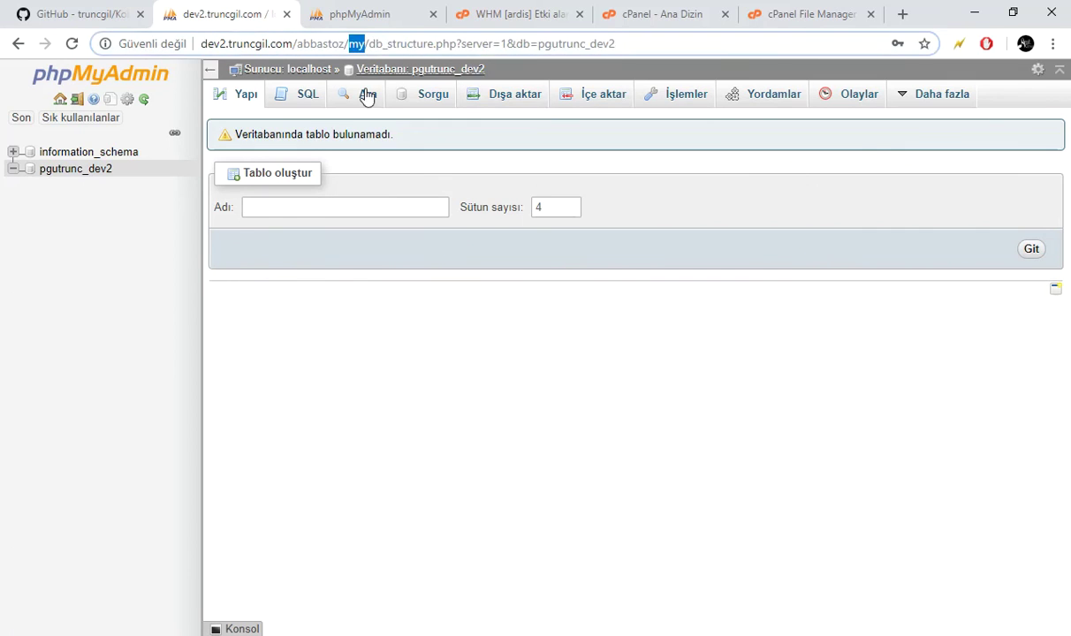
{"action": "triple_click", "coordinate": [350, 45]}
{"action": "left_click", "coordinate": [139, 186]}
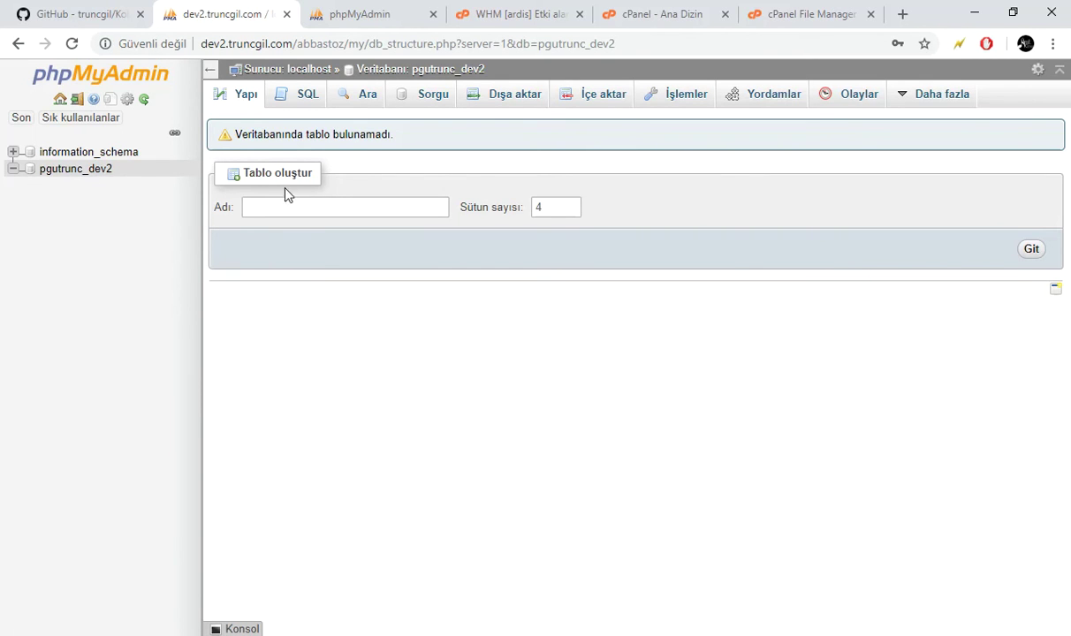
{"action": "left_click", "coordinate": [88, 171]}
{"action": "double_click", "coordinate": [357, 44]}
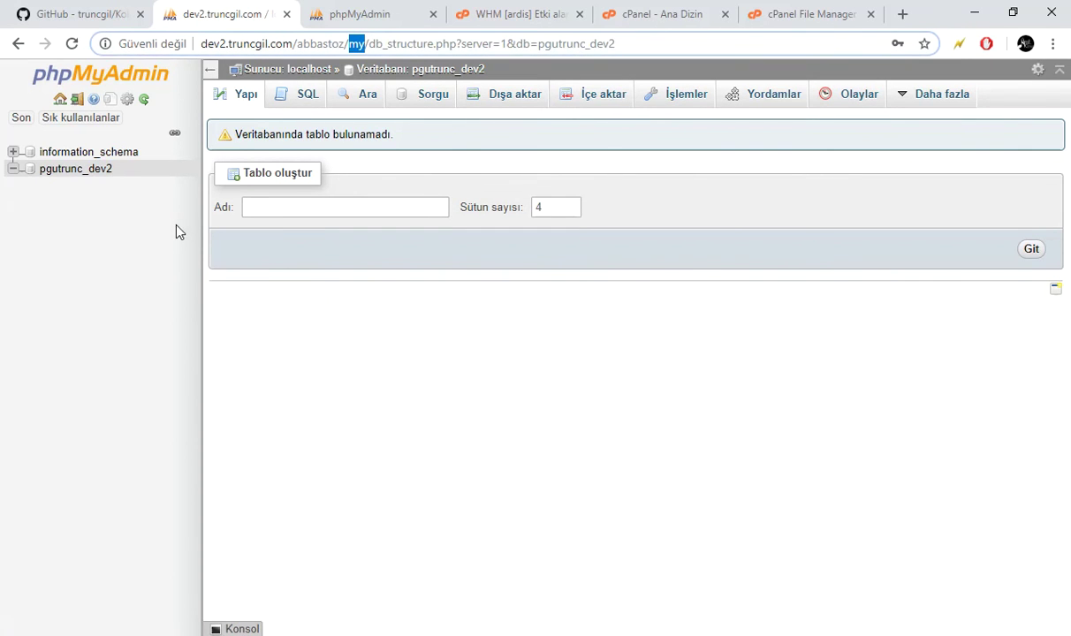
Switch to the cPanel File Manager and look through the phpMyAdmin files inside the my folder.
{"action": "left_click", "coordinate": [756, 12]}
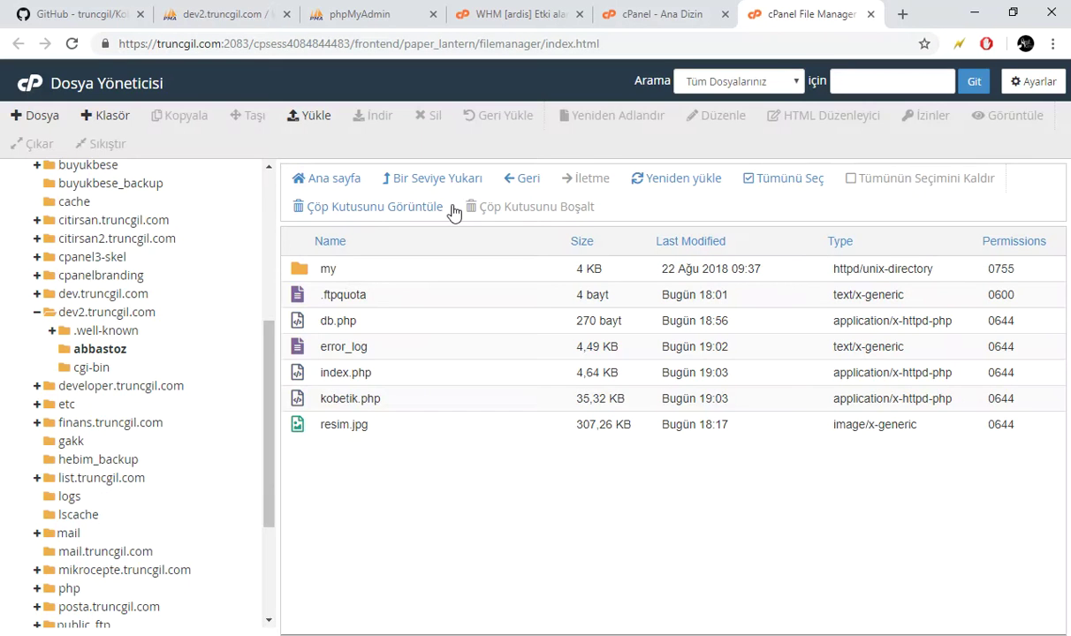
{"action": "double_click", "coordinate": [353, 268]}
{"action": "scroll", "coordinate": [409, 346], "scroll_direction": "down", "scroll_amount": 1}
{"action": "scroll", "coordinate": [409, 346], "scroll_direction": "down", "scroll_amount": 12}
{"action": "scroll", "coordinate": [409, 349], "scroll_direction": "up", "scroll_amount": 13}
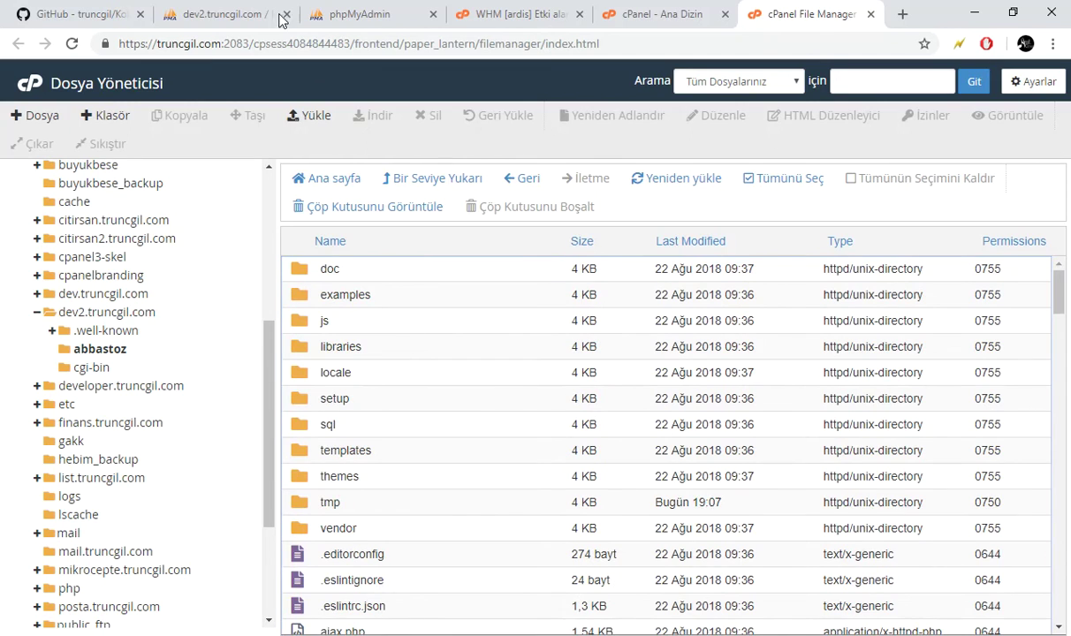
Review the installed phpMyAdmin's web address, the cPanel home page and the folder contents in the File Manager.
{"action": "left_click", "coordinate": [247, 10]}
{"action": "left_click", "coordinate": [356, 9]}
{"action": "left_click", "coordinate": [241, 12]}
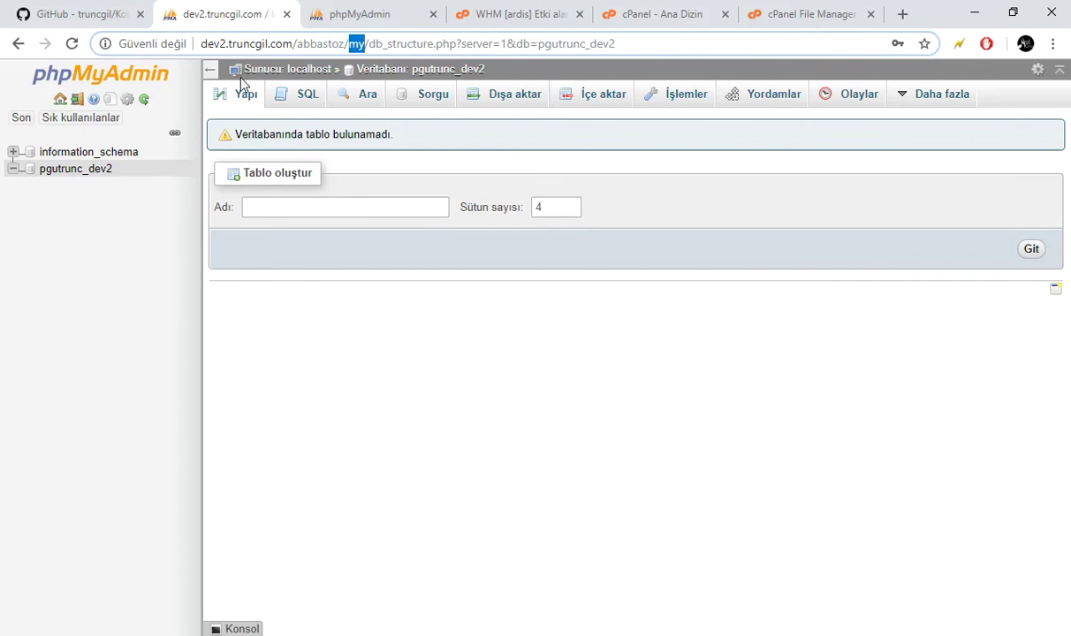
{"action": "left_click", "coordinate": [357, 43]}
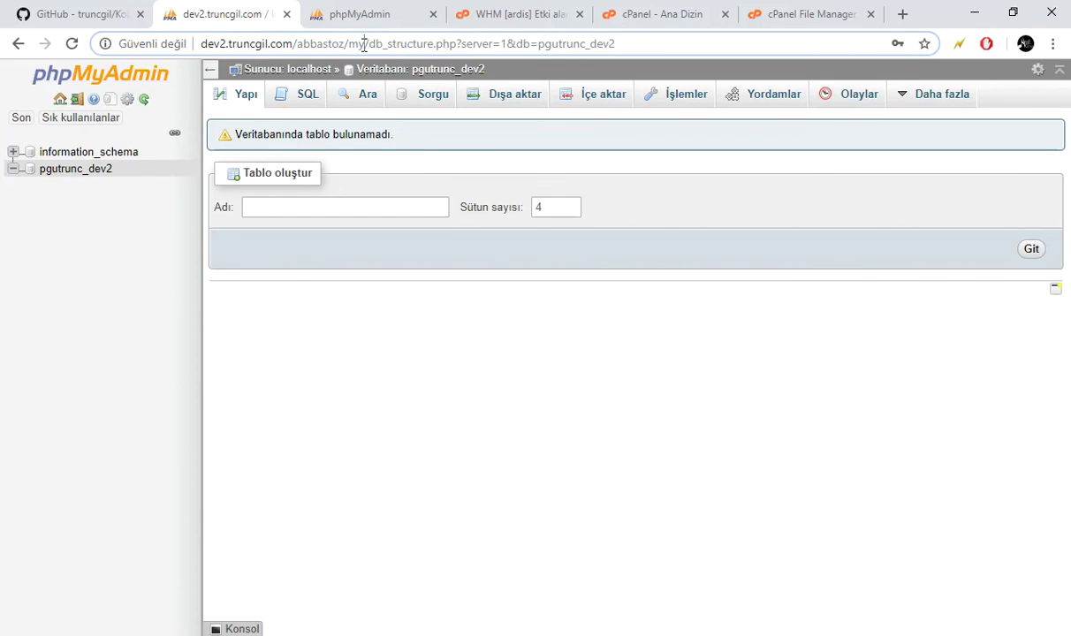
{"action": "left_click", "coordinate": [663, 13]}
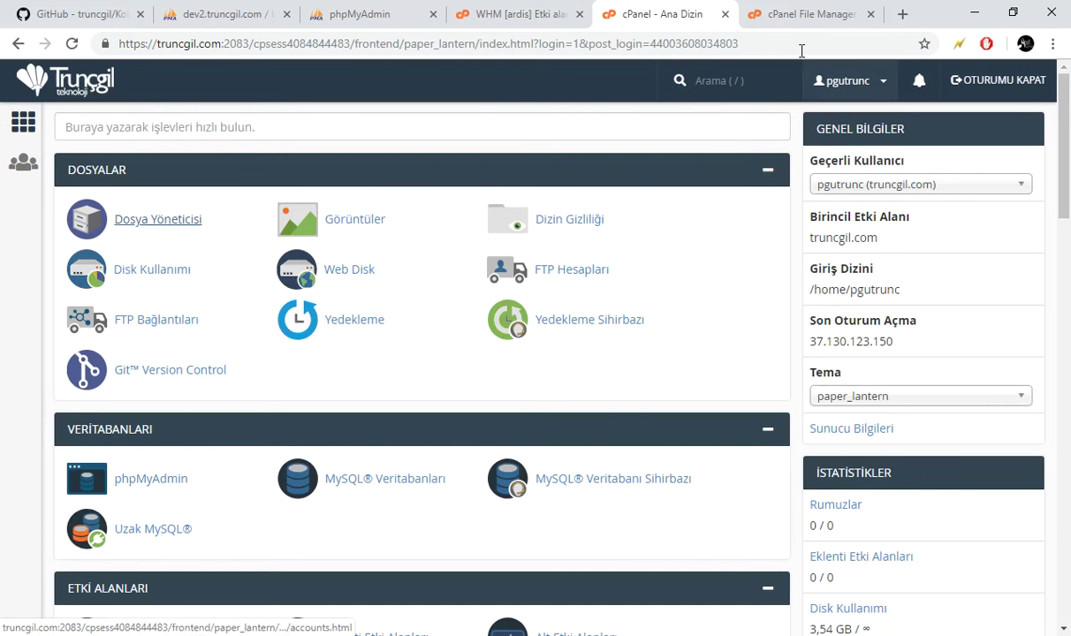
{"action": "left_click", "coordinate": [798, 11]}
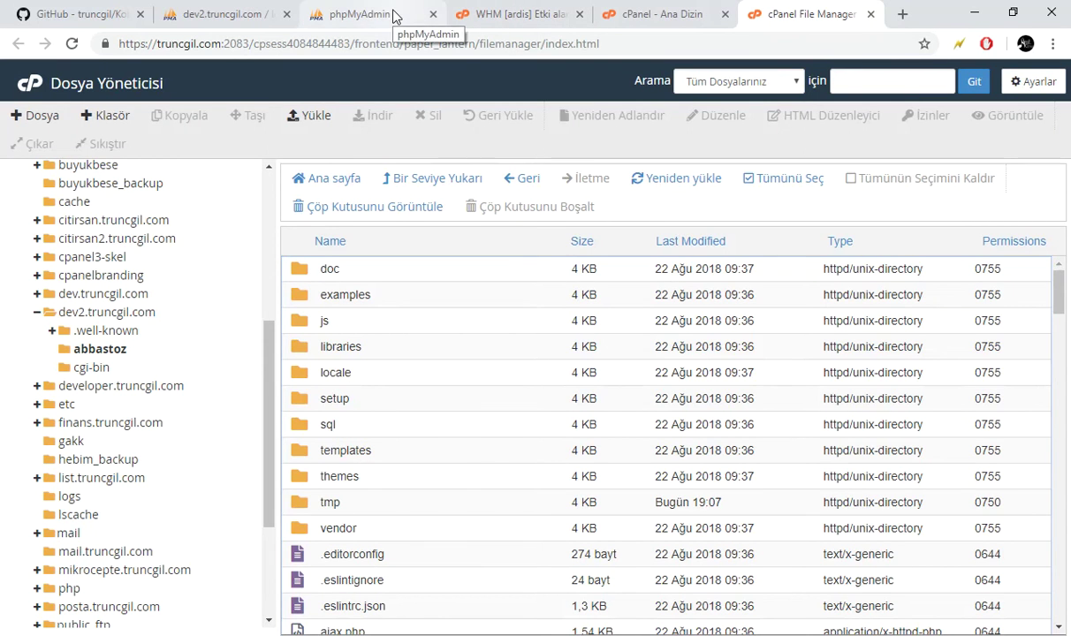
Look over the phpmyadmin.net home page alongside the installed phpMyAdmin, ending on the pgutrunc_dev2 database page.
{"action": "left_click", "coordinate": [365, 23]}
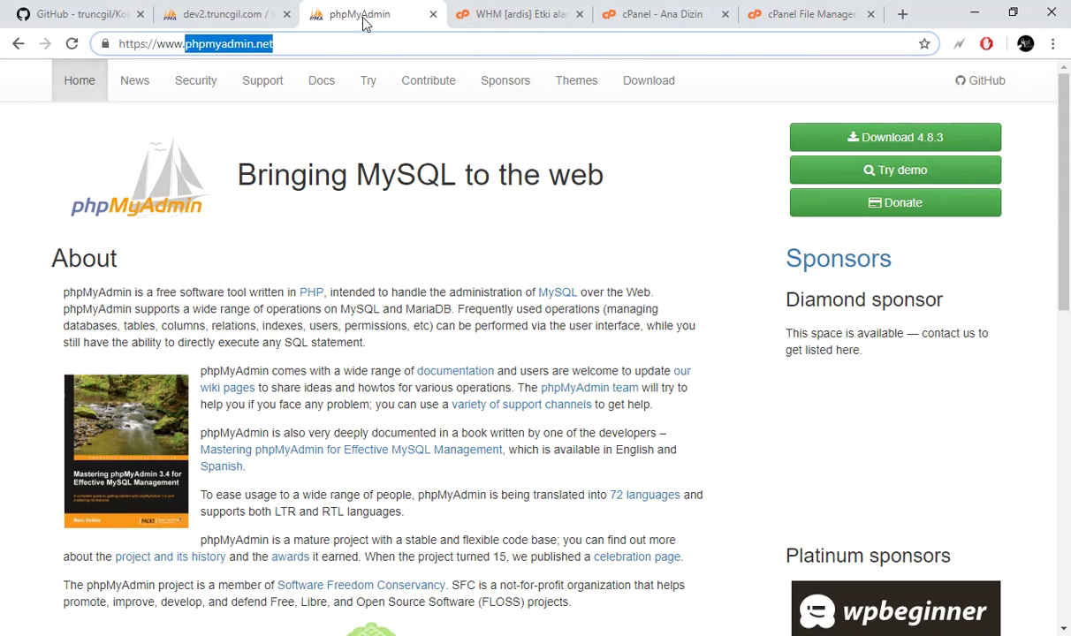
{"action": "left_click", "coordinate": [211, 9]}
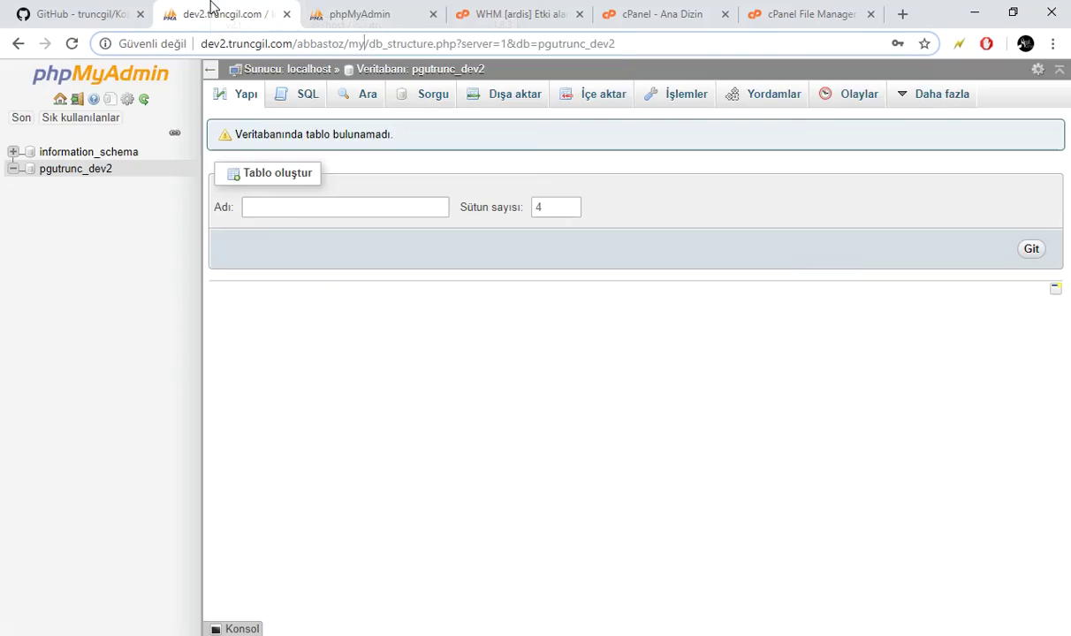
{"action": "left_click", "coordinate": [343, 23]}
{"action": "scroll", "coordinate": [517, 259], "scroll_direction": "down", "scroll_amount": 8}
{"action": "scroll", "coordinate": [517, 256], "scroll_direction": "up", "scroll_amount": 8}
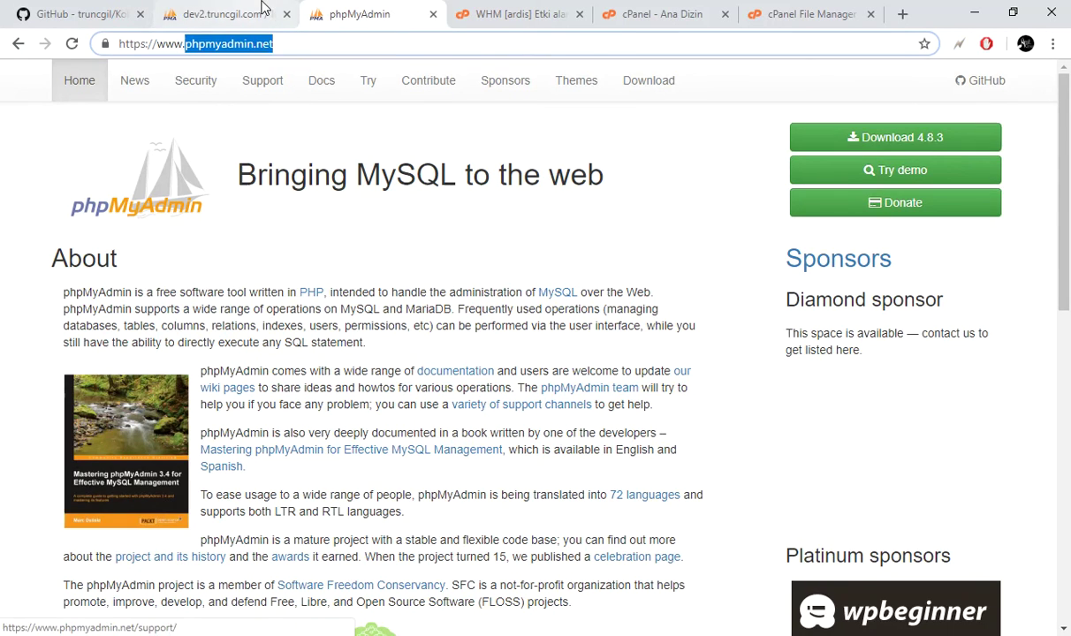
{"action": "left_click", "coordinate": [209, 7]}
{"action": "key", "text": "Right"}
{"action": "key", "text": "Right"}
{"action": "key", "text": "Right"}
{"action": "key", "text": "Right"}
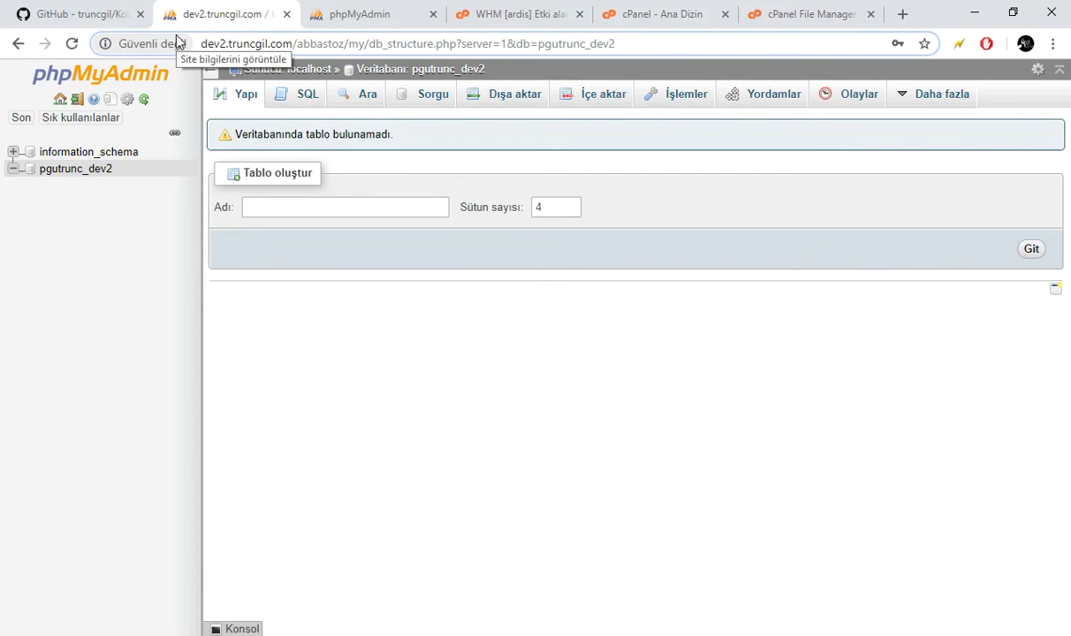